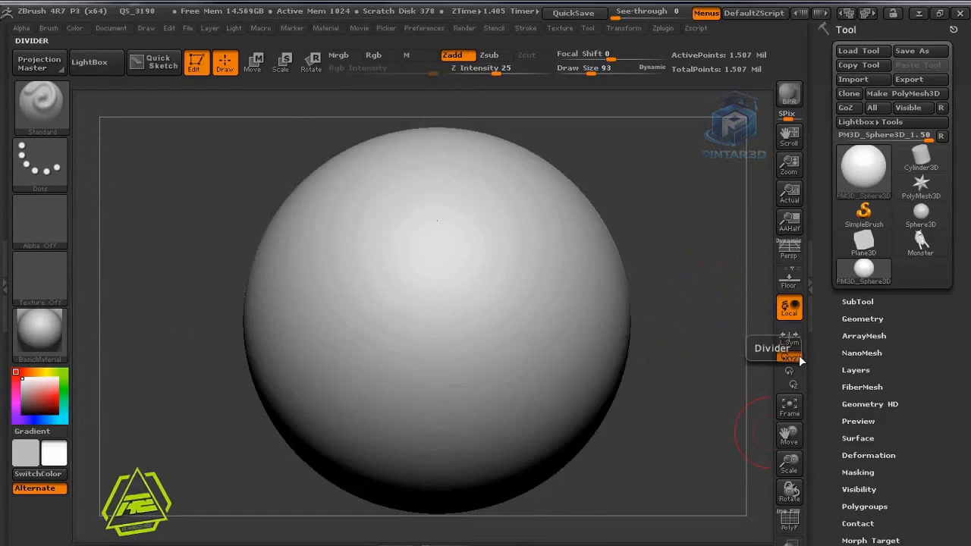
- Sculpt a vertical raised strip on the left part of the sphere with the ClayBuildup brush
left_click(32, 113)
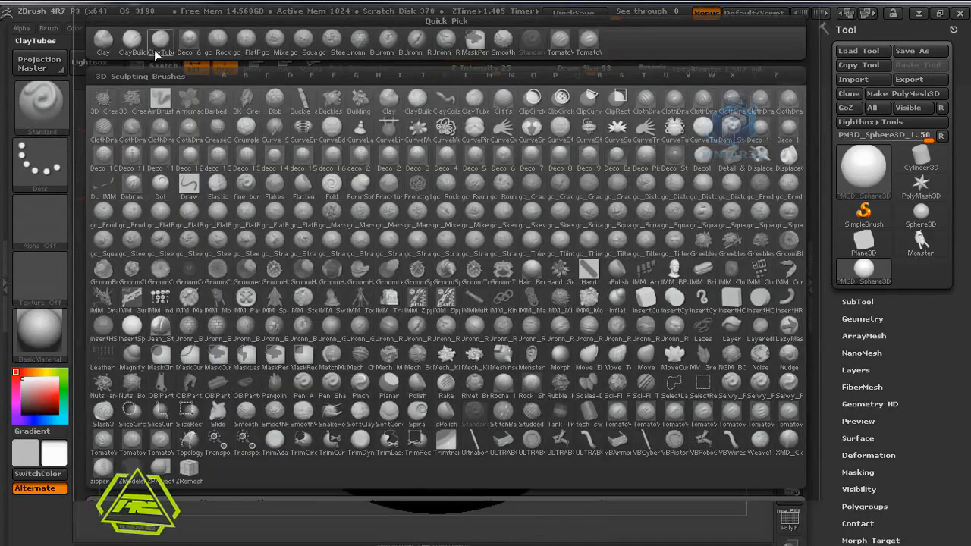
left_click(132, 42)
left_click_drag(336, 203, 322, 356)
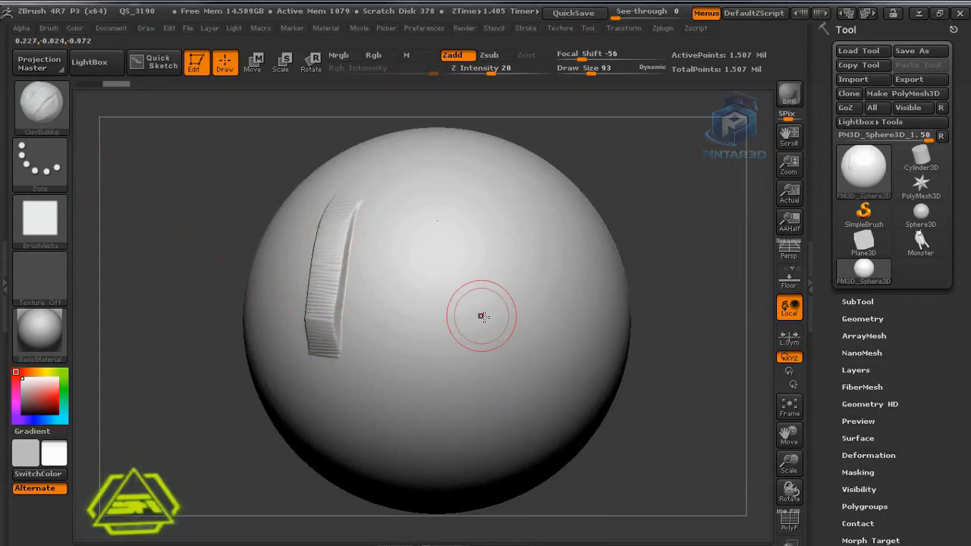
left_click(55, 109)
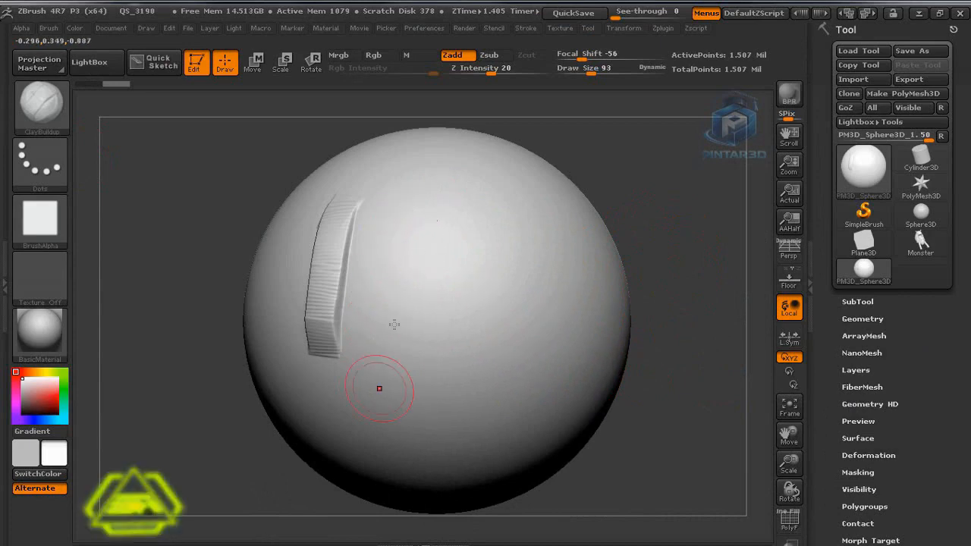
left_click(41, 163)
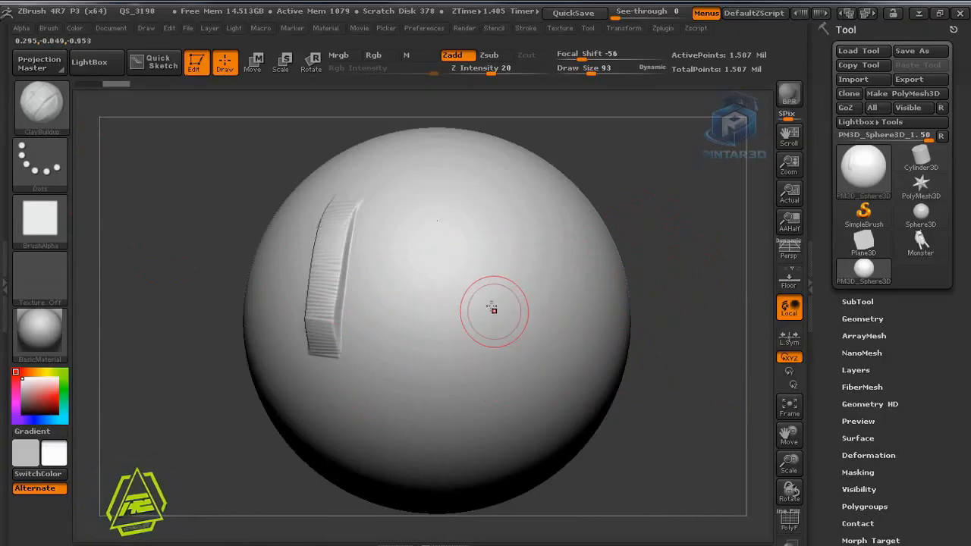
- Sculpt a second, longer vertical strip beside the first one with the ClayTubes brush
key("b")
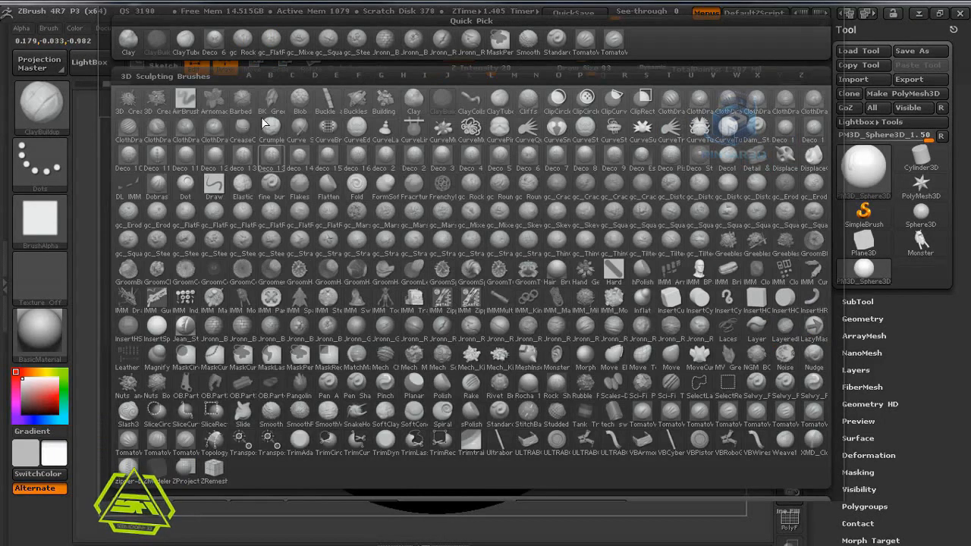
left_click(186, 42)
left_click_drag(409, 198, 385, 390)
- Stamp a rocky ridge texture on the plain surface beside the strips with the gc_FlatRidgeVar brush
key("b")
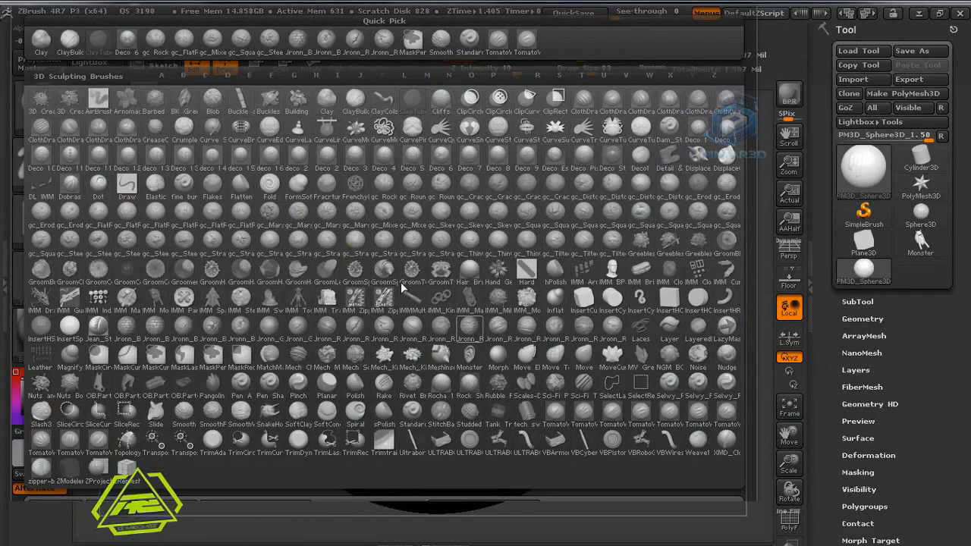
left_click(184, 42)
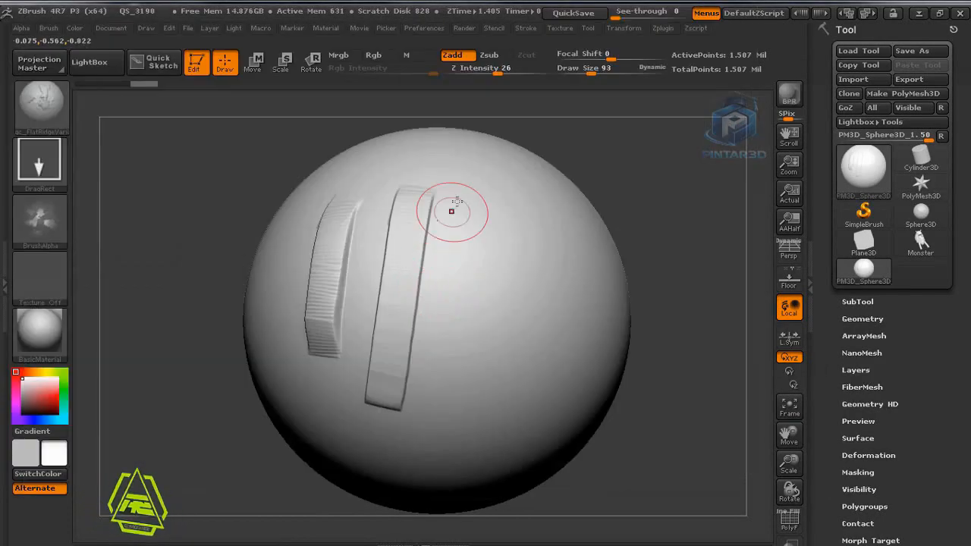
left_click_drag(488, 201, 487, 328)
- Stamp several rock cracks on the sphere's upper area beside the strips with the Jronn_RockCrag brush
key("b")
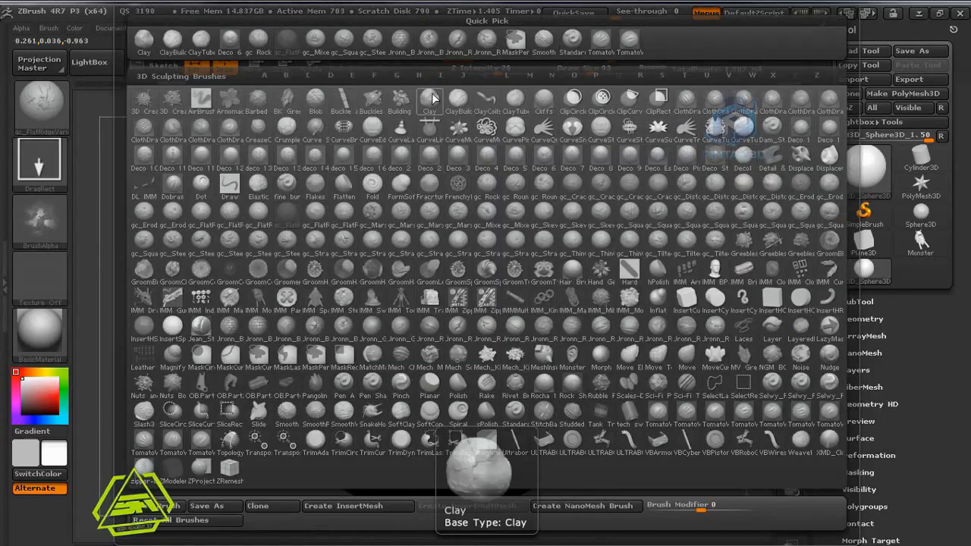
left_click(480, 152)
left_click_drag(747, 246, 659, 282)
mouse_move(546, 214)
left_mouse_down()
mouse_move(498, 246)
mouse_move(517, 293)
left_mouse_up()
left_click_drag(500, 160, 485, 152)
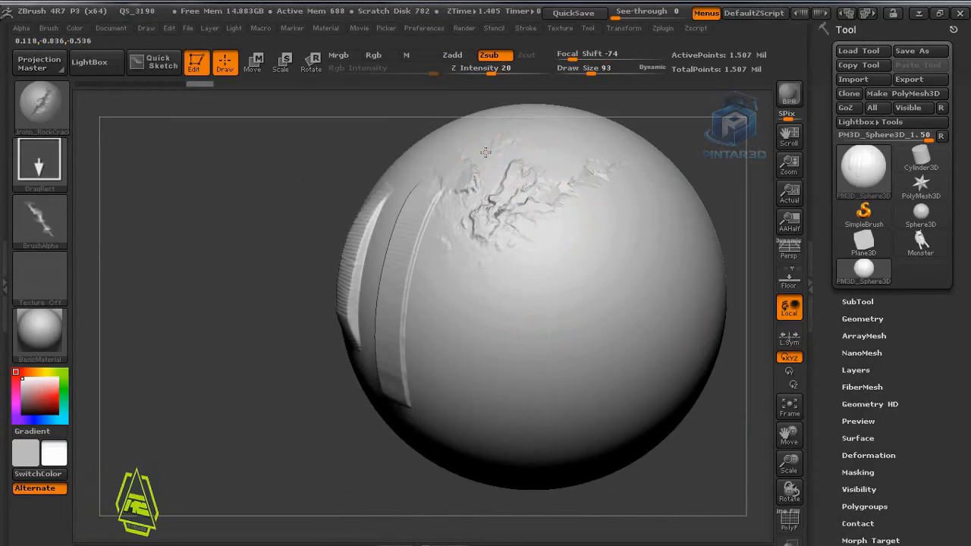
left_click_drag(544, 239, 542, 239)
left_click_drag(698, 143, 584, 280, "alt")
left_click_drag(650, 254, 663, 246, "alt")
- Stamp more overlapping rock detail over and below the cracked area, using further rock brushes such as gc_SteepTerrace
key("b")
left_click(483, 43)
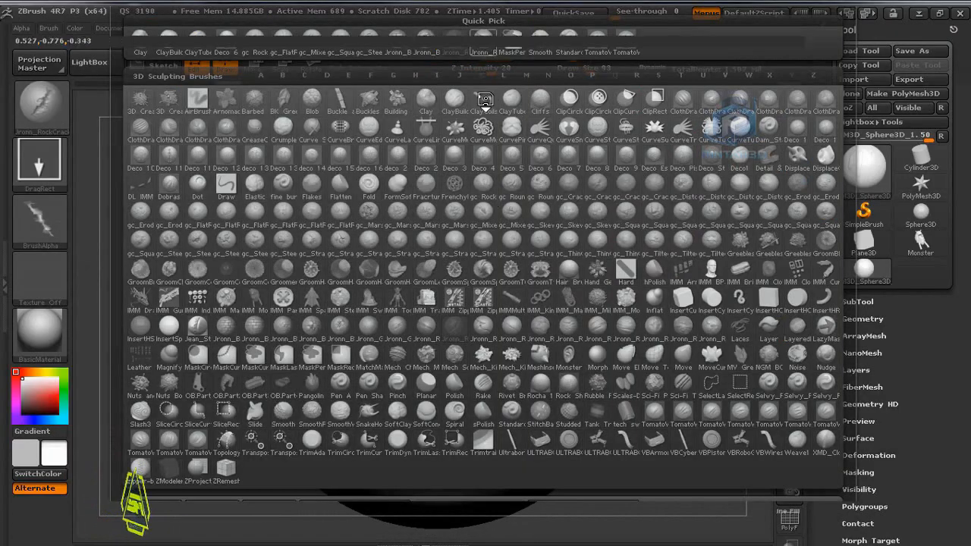
mouse_move(490, 260)
left_mouse_down()
mouse_move(473, 298)
mouse_move(386, 319)
left_mouse_up()
mouse_move(444, 279)
left_mouse_down()
mouse_move(438, 341)
mouse_move(390, 350)
left_mouse_up()
left_click_drag(481, 285, 447, 331)
left_click_drag(681, 225, 710, 199)
mouse_move(411, 391)
left_mouse_down()
mouse_move(307, 495)
mouse_move(350, 521)
left_mouse_up()
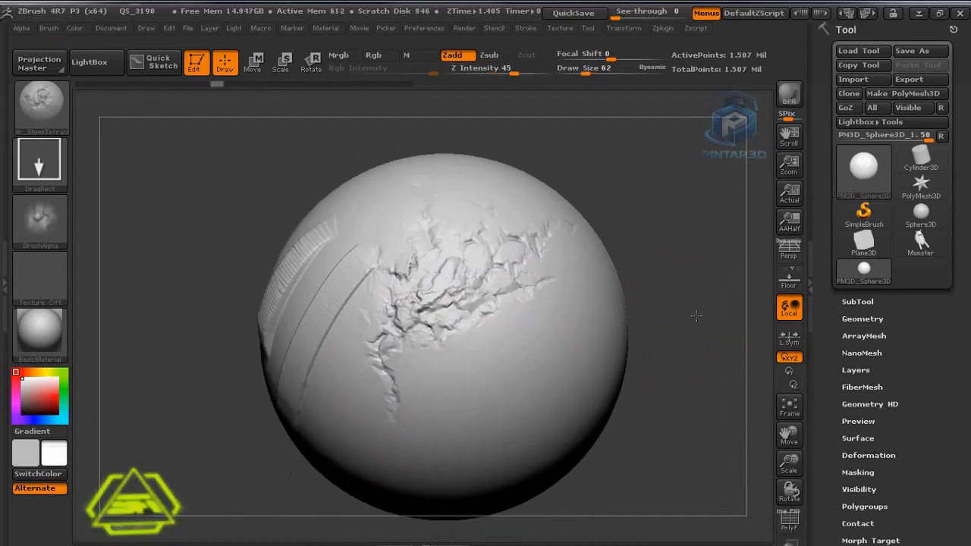
left_click_drag(686, 357, 640, 273)
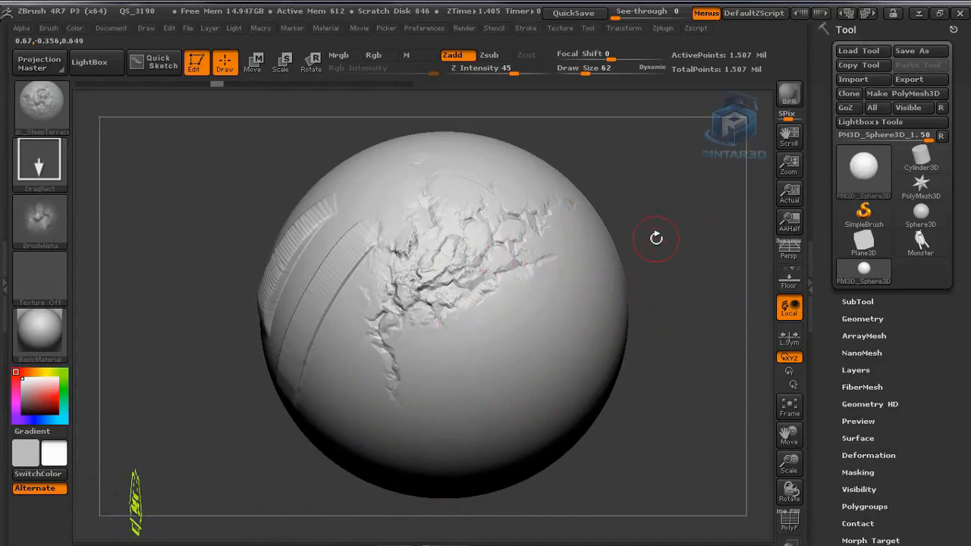
right_click_drag(656, 238, 649, 334, "alt")
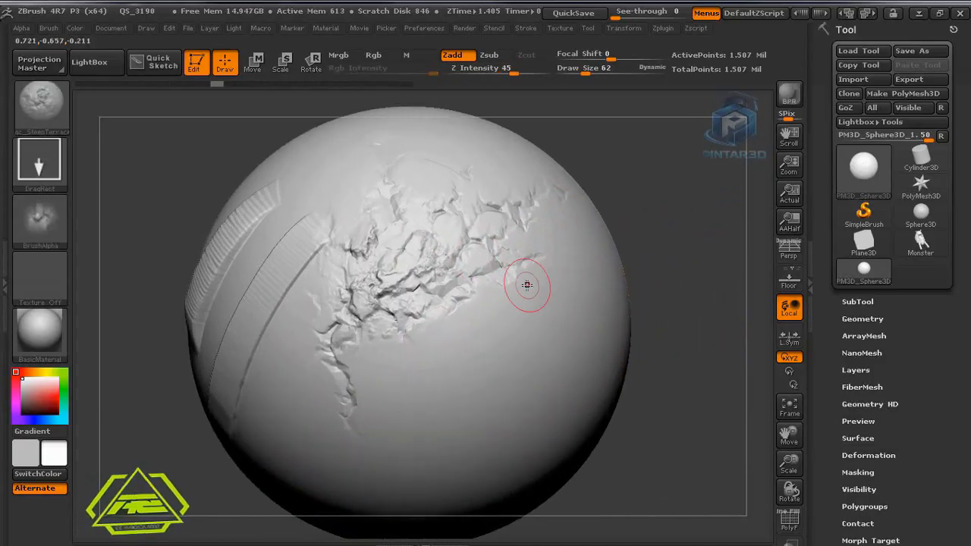
left_click_drag(616, 228, 525, 260)
left_click_drag(654, 261, 674, 296)
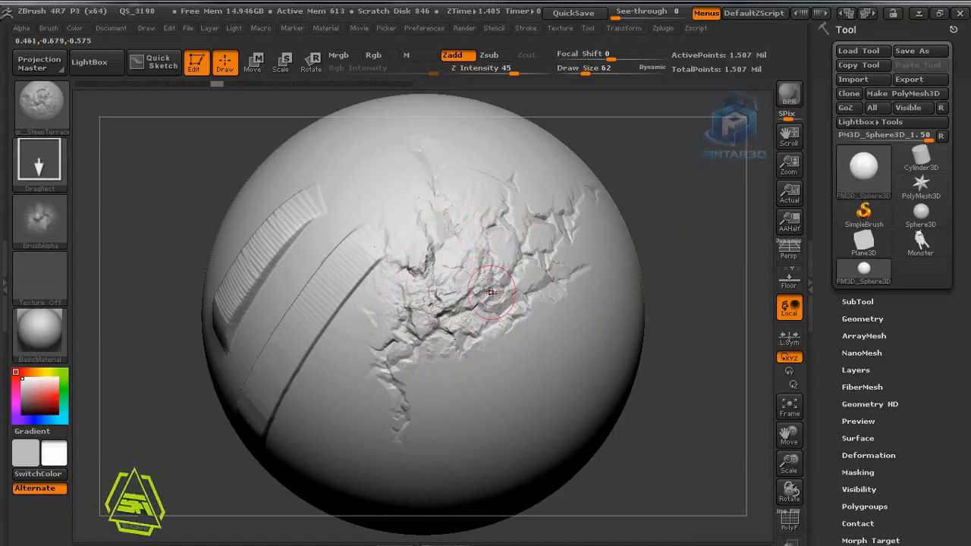
left_click_drag(635, 205, 473, 285)
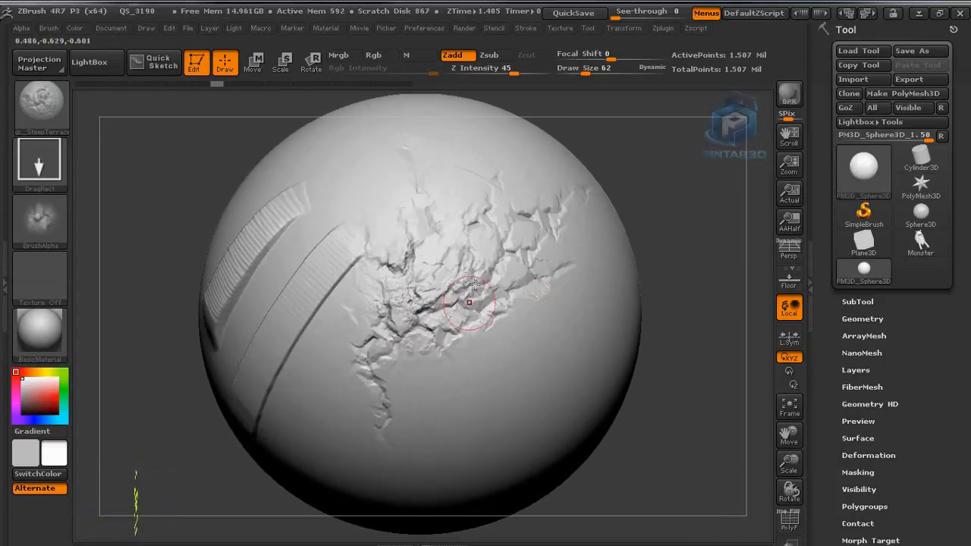
- Select the Standard brush and check which stroke type it uses
left_click(38, 106)
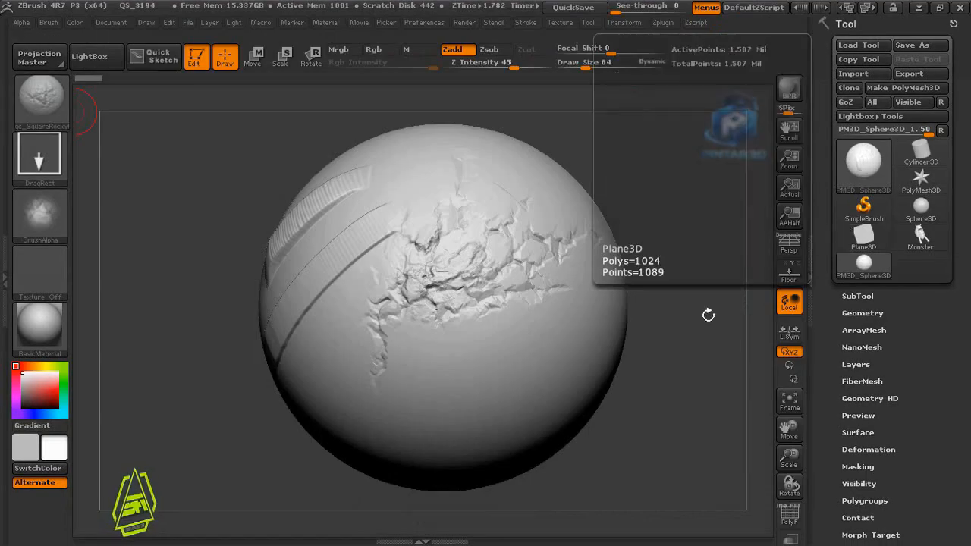
key("b")
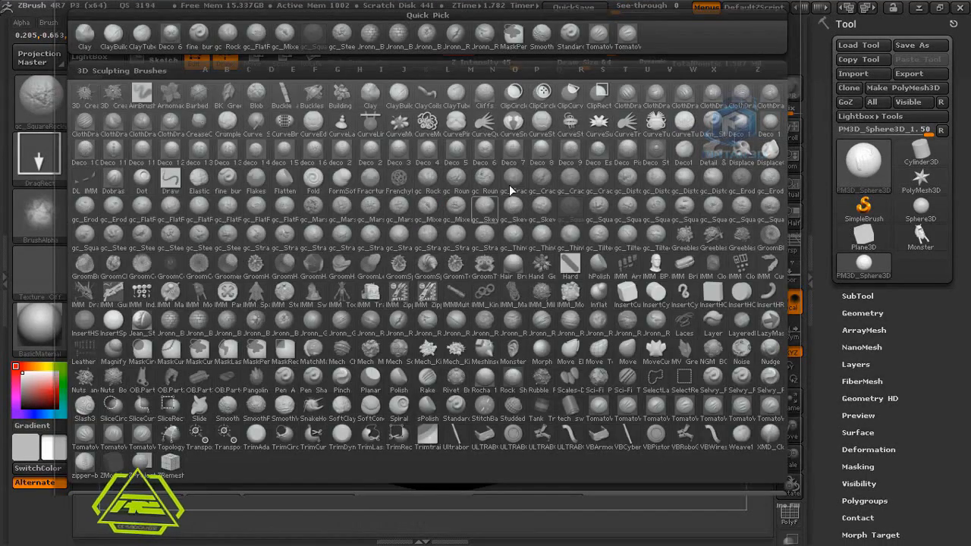
left_click(576, 39)
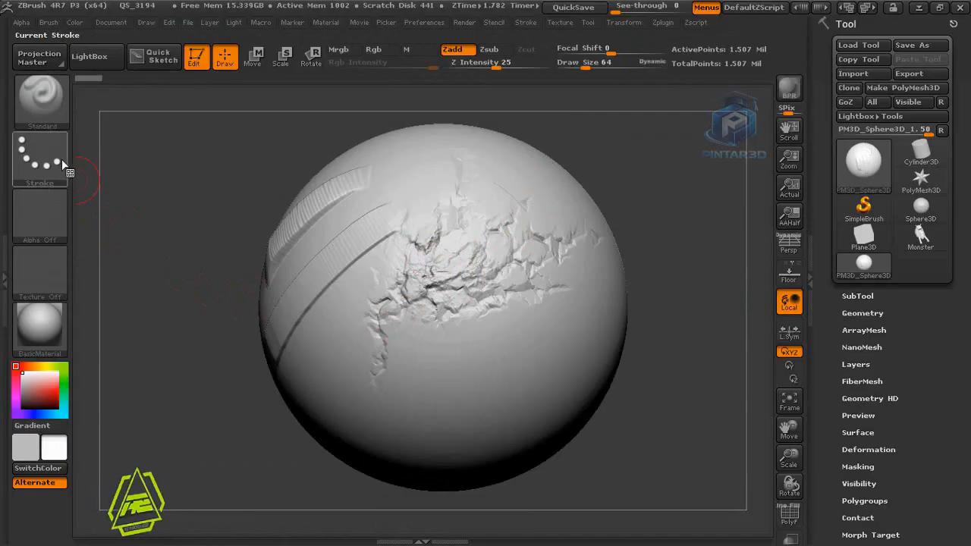
left_click(38, 161)
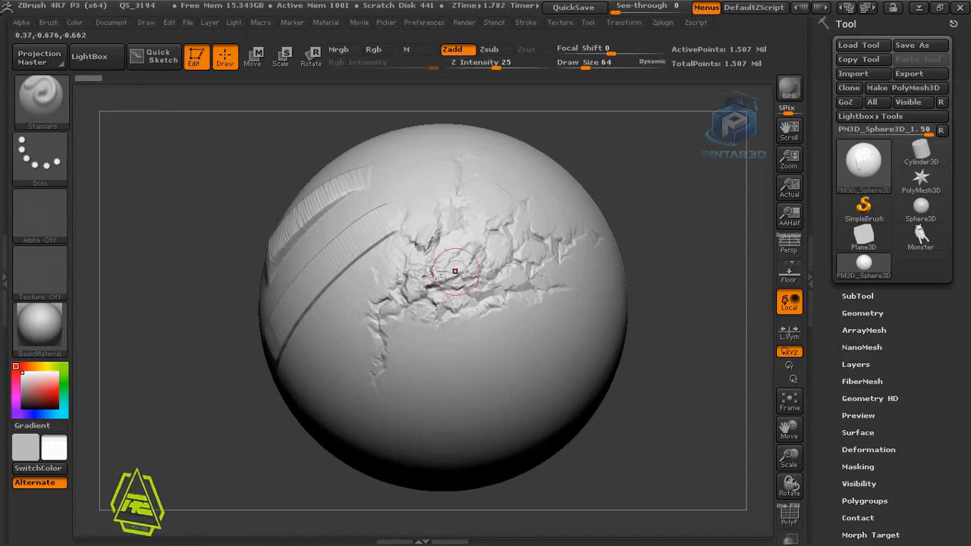
- Select the gc_MarshLands brush and show its available stroke types
key("b")
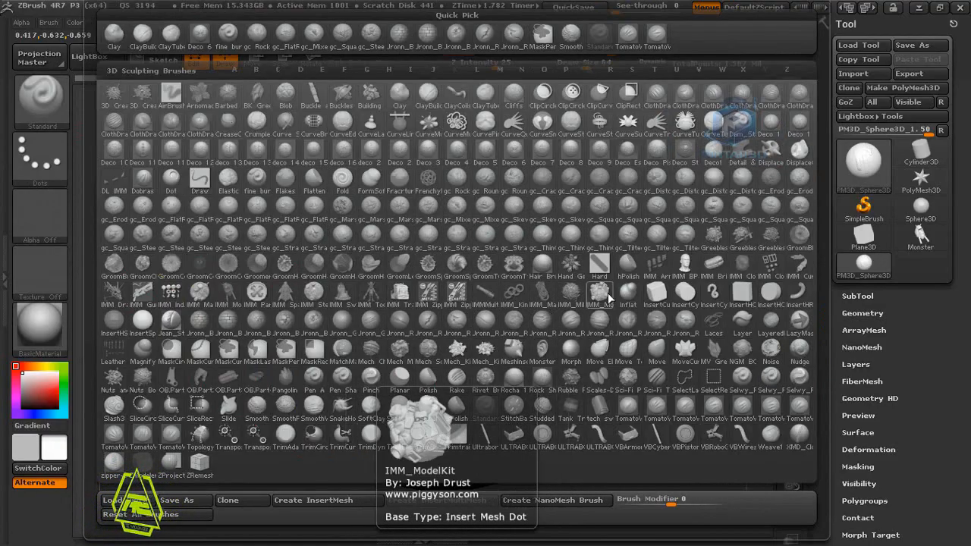
left_click(343, 206)
left_click(39, 155)
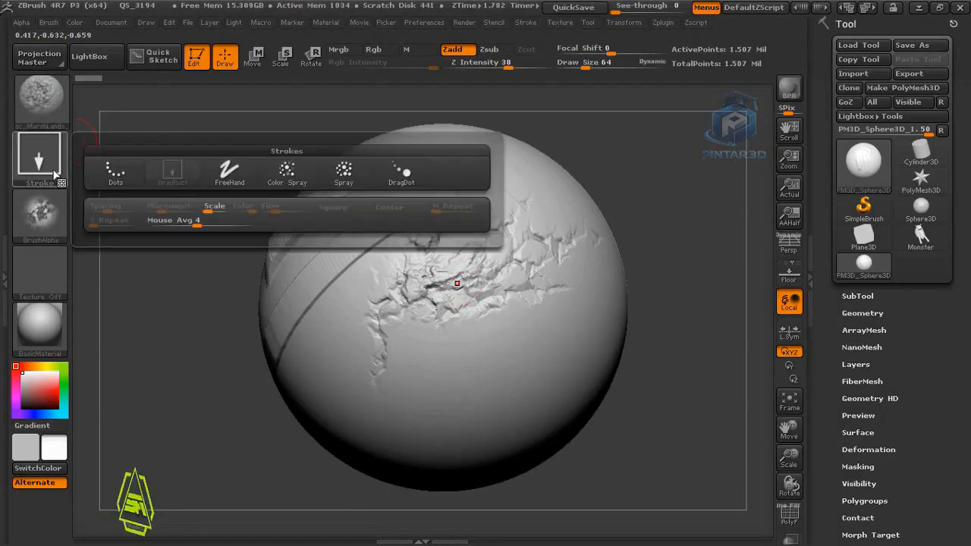
- Select the ClayBuildup brush and check its stroke type
key("b")
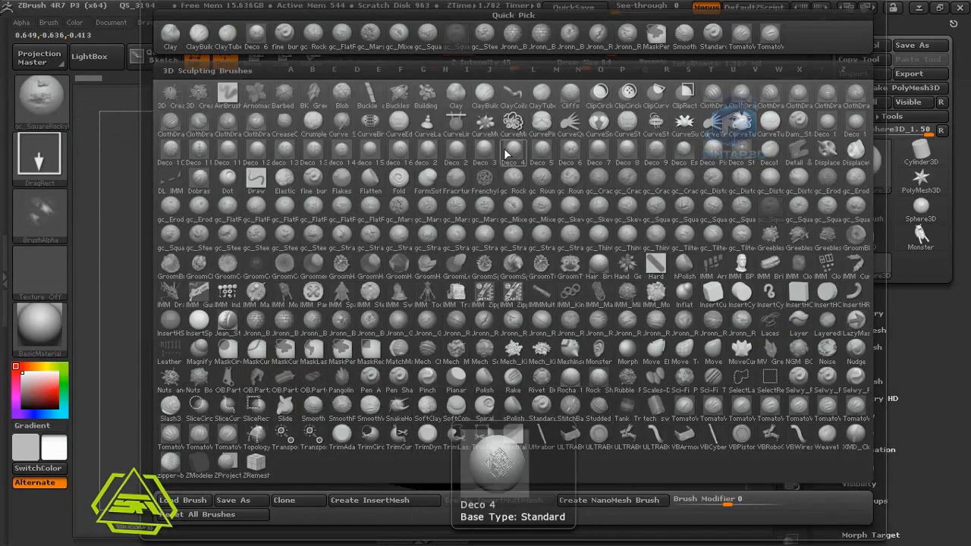
key("c")
key("b")
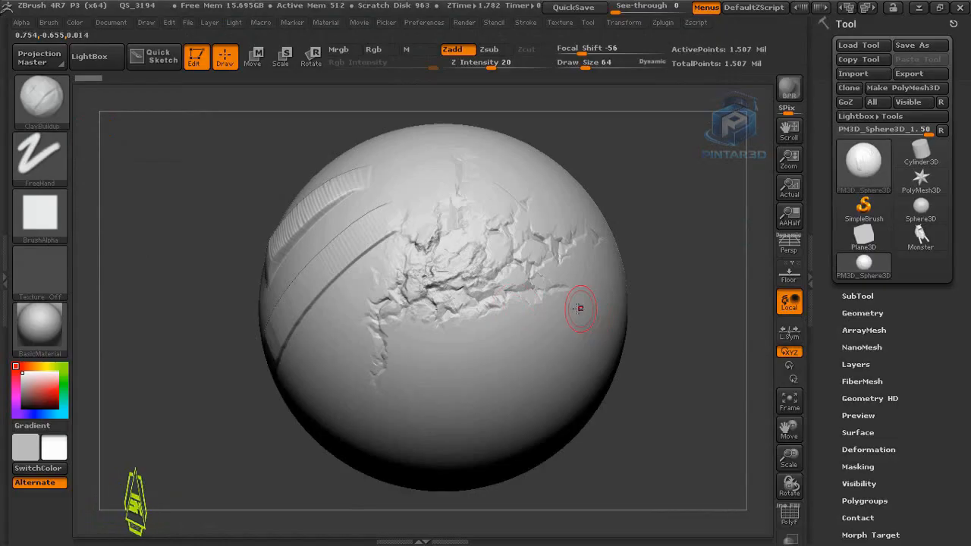
left_click(39, 156)
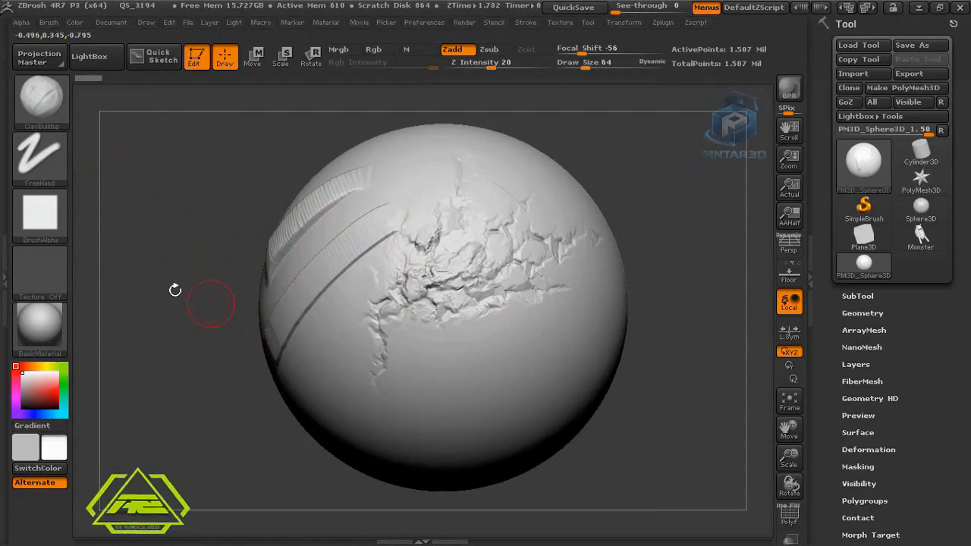
- Review the stroke types available for ClayBuildup and set the brush's alpha to Alpha 33
left_click(40, 155)
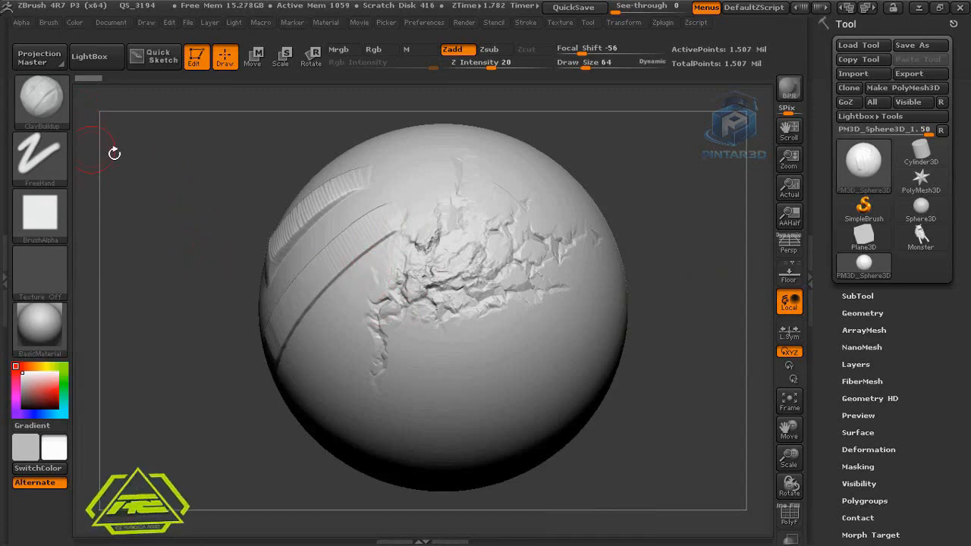
left_click(47, 162)
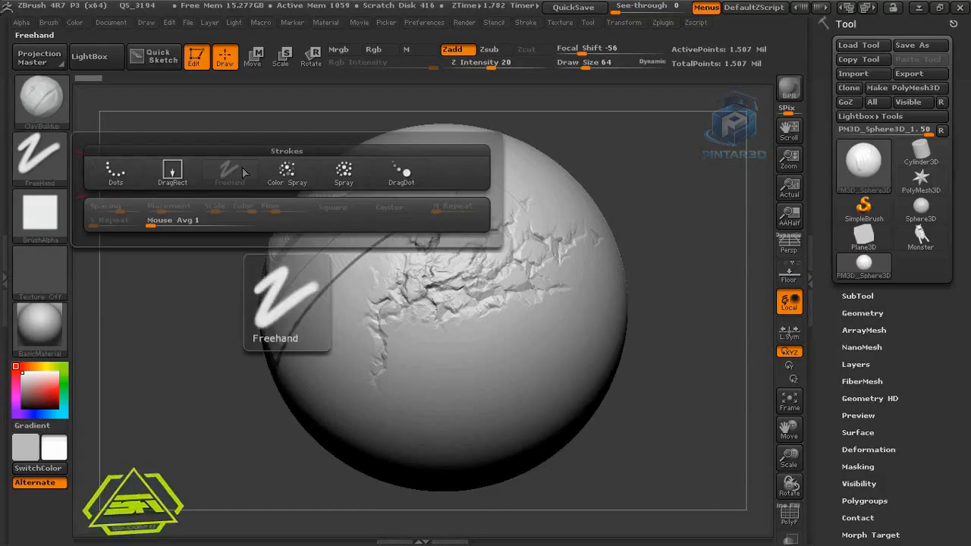
left_click(52, 223)
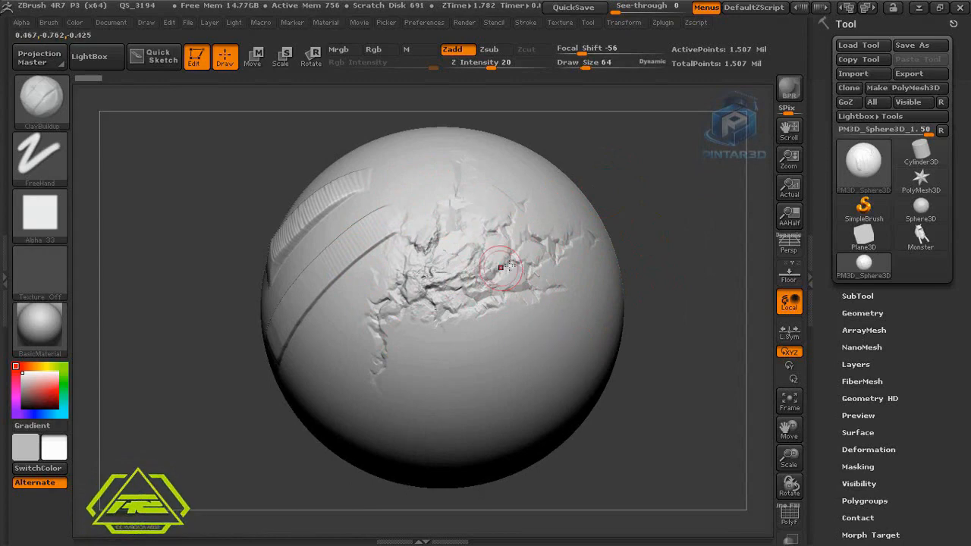
- Set the ClayBuildup brush's stroke type to Spray
left_click(40, 155)
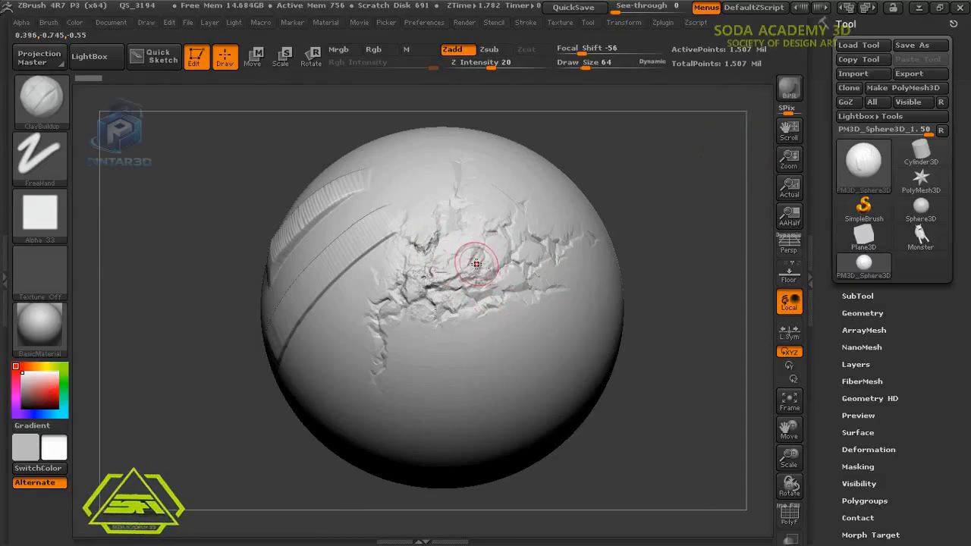
left_click(40, 156)
left_click(345, 173)
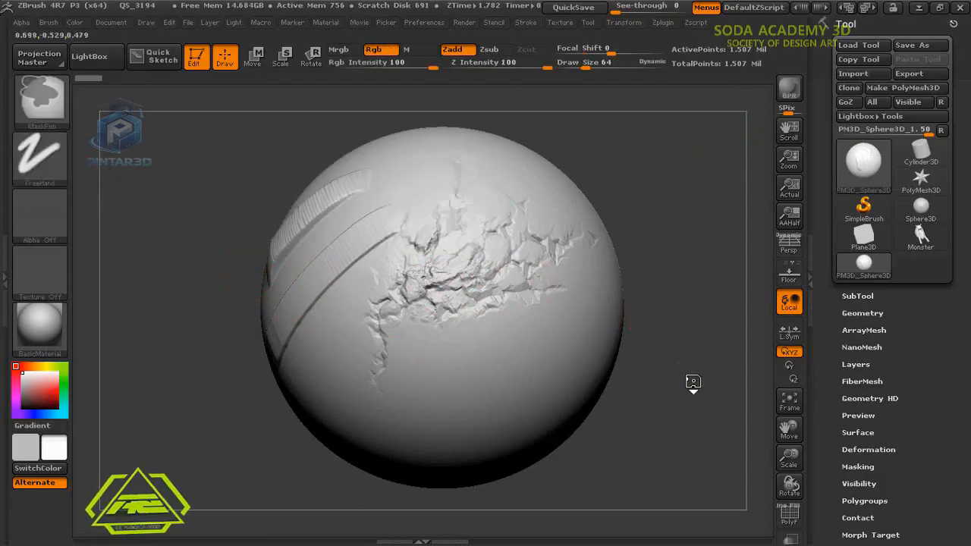
- Spray rough, layered clay over the sphere's untouched side with ClayBuildup at a draw size of 156
mouse_move(693, 385)
right_mouse_down("ctrl")
mouse_move(678, 372)
mouse_move(574, 399)
mouse_move(527, 397)
right_mouse_up("ctrl")
mouse_move(615, 435)
right_mouse_down("shift")
mouse_move(621, 423)
mouse_move(613, 418)
mouse_move(622, 426)
right_mouse_up("shift")
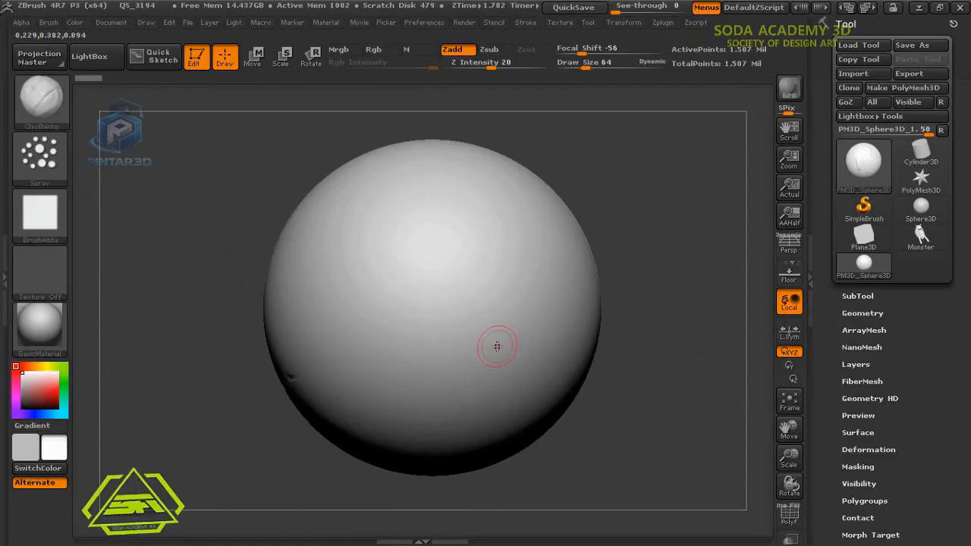
key("s")
left_click_drag(422, 280, 440, 281)
mouse_move(447, 206)
left_mouse_down()
mouse_move(489, 269)
mouse_move(344, 224)
mouse_move(379, 220)
mouse_move(433, 258)
mouse_move(455, 250)
mouse_move(448, 325)
mouse_move(534, 317)
left_mouse_up()
left_click_drag(517, 257, 508, 290)
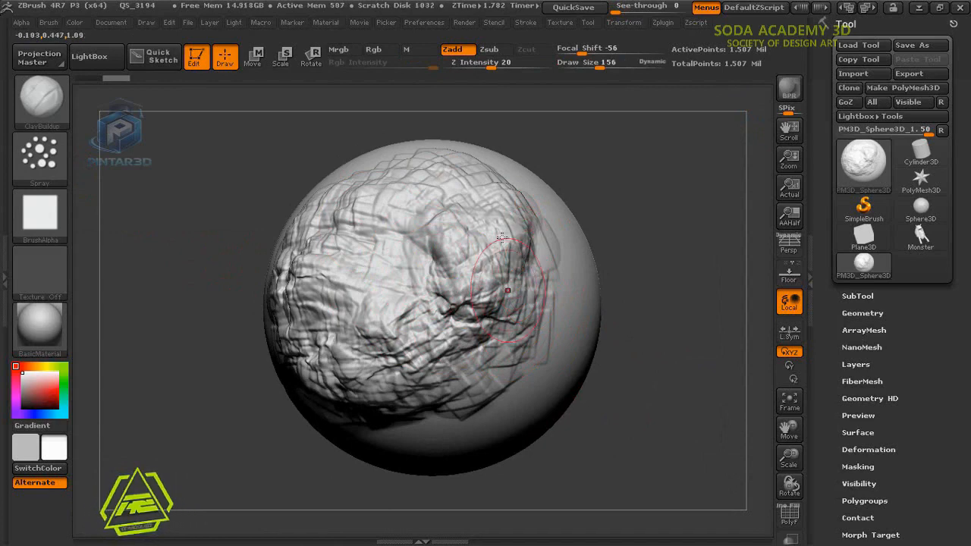
mouse_move(472, 336)
left_mouse_down()
mouse_move(507, 279)
mouse_move(455, 256)
mouse_move(503, 254)
left_mouse_up()
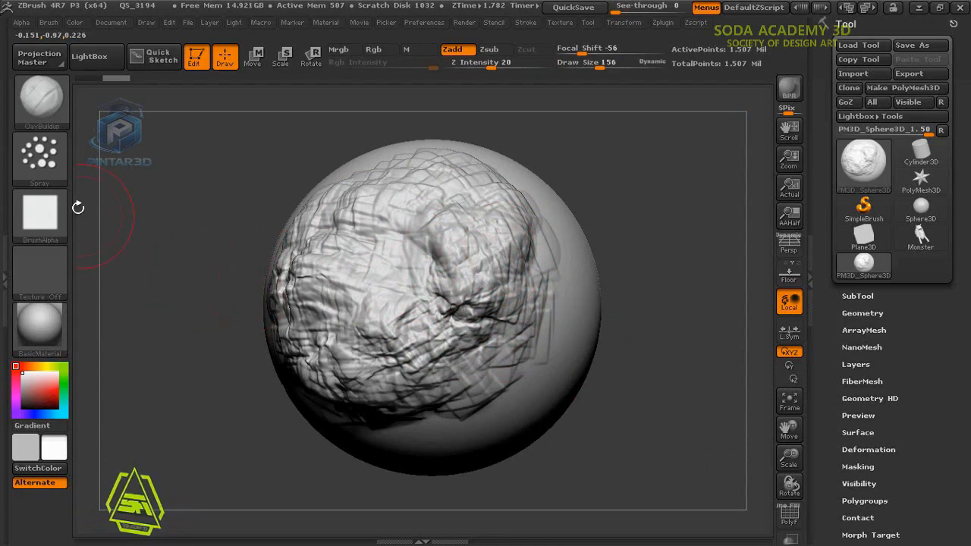
- Switch the ClayBuildup stroke type to Color Spray and turn the sphere to an unsculpted side
left_click(39, 156)
left_click(353, 180)
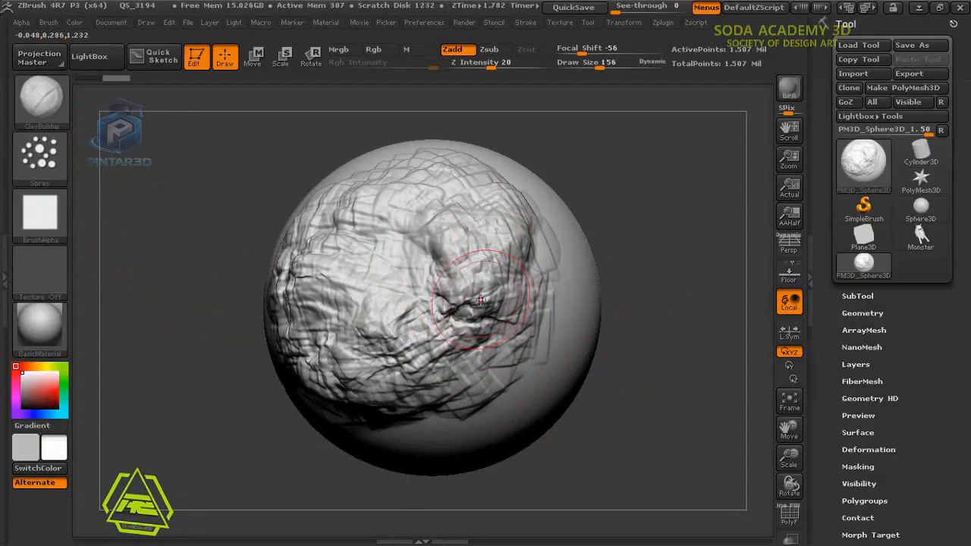
left_click(40, 155)
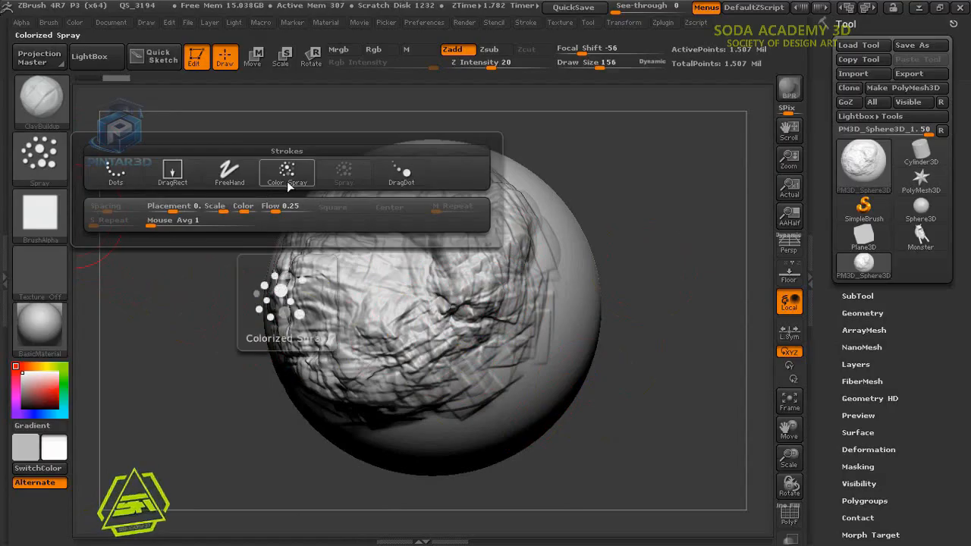
left_click(273, 178)
mouse_move(587, 430)
right_mouse_down("ctrl")
mouse_move(516, 439)
mouse_move(526, 443)
right_mouse_up("ctrl")
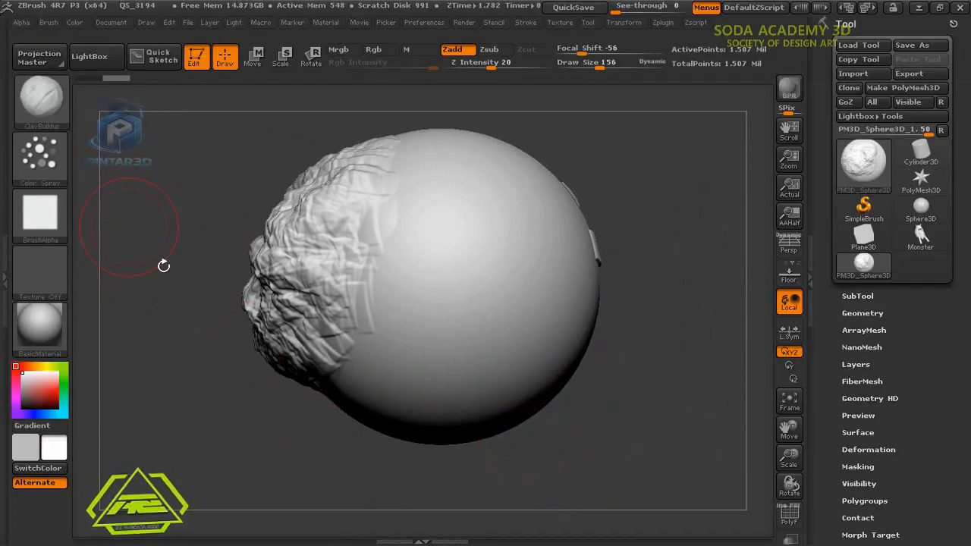
- Spray rough clay over the sphere's smooth areas with the ClayBuildup brush and its Color Spray stroke
mouse_move(417, 199)
left_mouse_down()
mouse_move(468, 221)
mouse_move(501, 309)
mouse_move(424, 273)
mouse_move(460, 282)
left_mouse_up()
mouse_move(485, 288)
right_mouse_down()
mouse_move(380, 271)
mouse_move(254, 290)
right_mouse_up()
mouse_move(371, 197)
left_mouse_down()
mouse_move(419, 237)
mouse_move(455, 379)
left_mouse_up()
mouse_move(569, 426)
left_mouse_down()
mouse_move(526, 430)
mouse_move(611, 435)
mouse_move(608, 426)
left_mouse_up()
left_click_drag(542, 412, 590, 418)
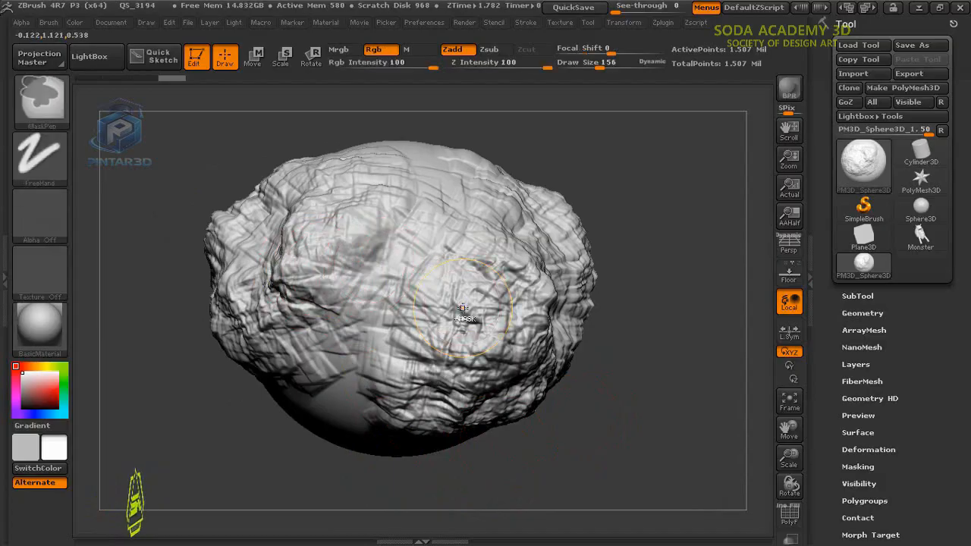
- Undo all the clay strokes back to the smooth sphere
key("ctrl+z")
key("ctrl+z")
key("ctrl+z")
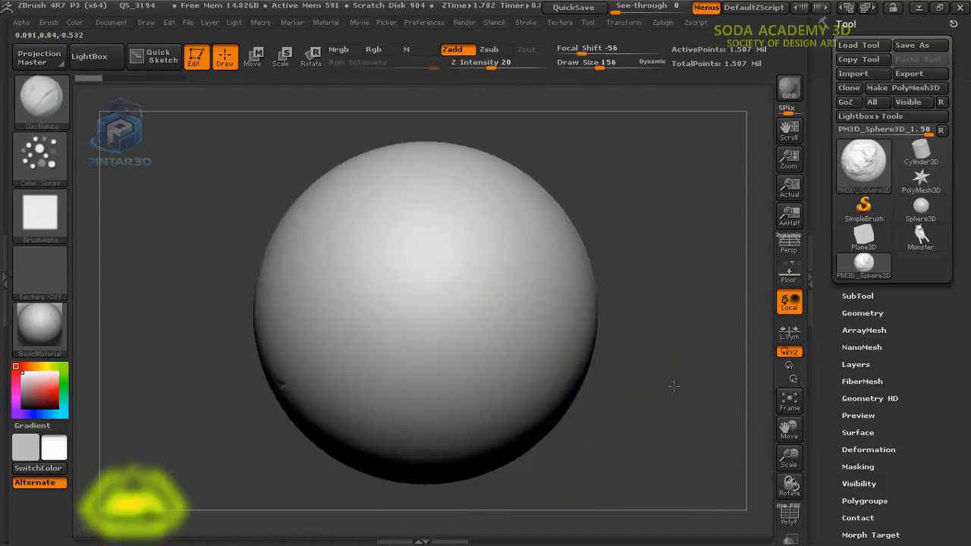
- Try the Standard brush on the sphere with Alpha 12 and the Spray stroke type
key("b")
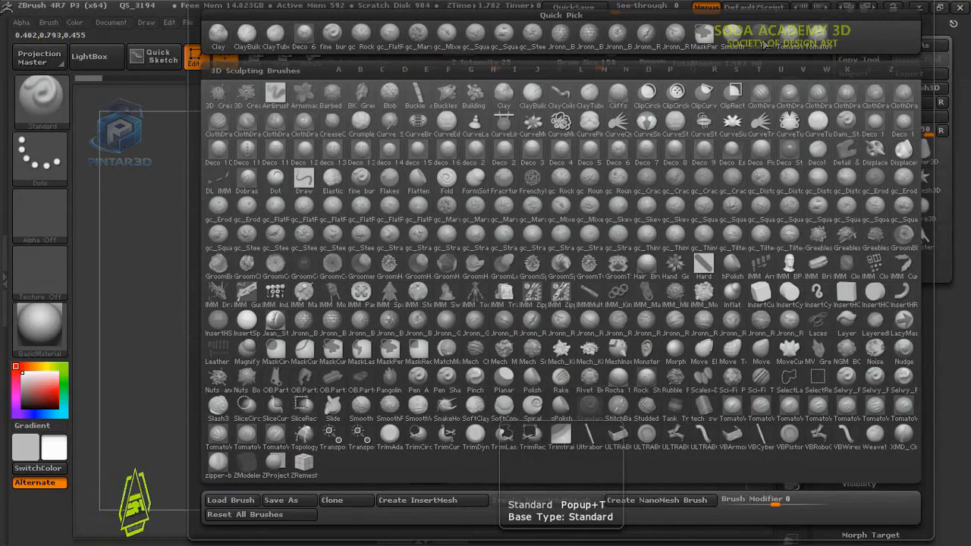
left_click(589, 407)
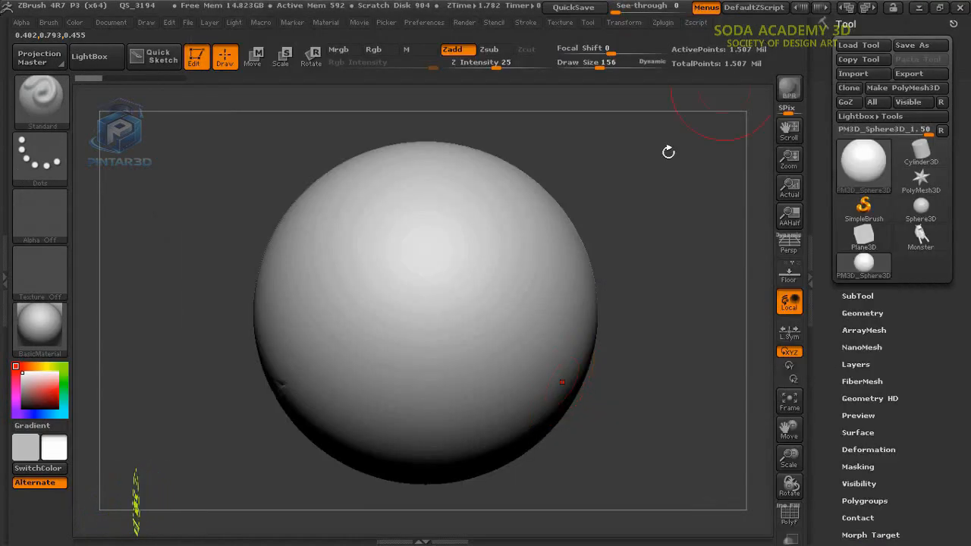
left_click(55, 227)
left_click(440, 231)
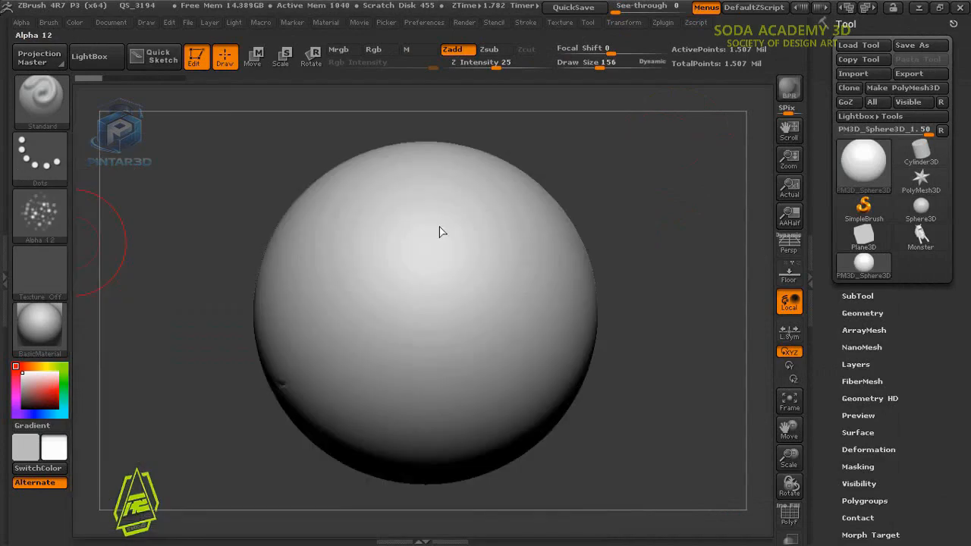
left_click(48, 176)
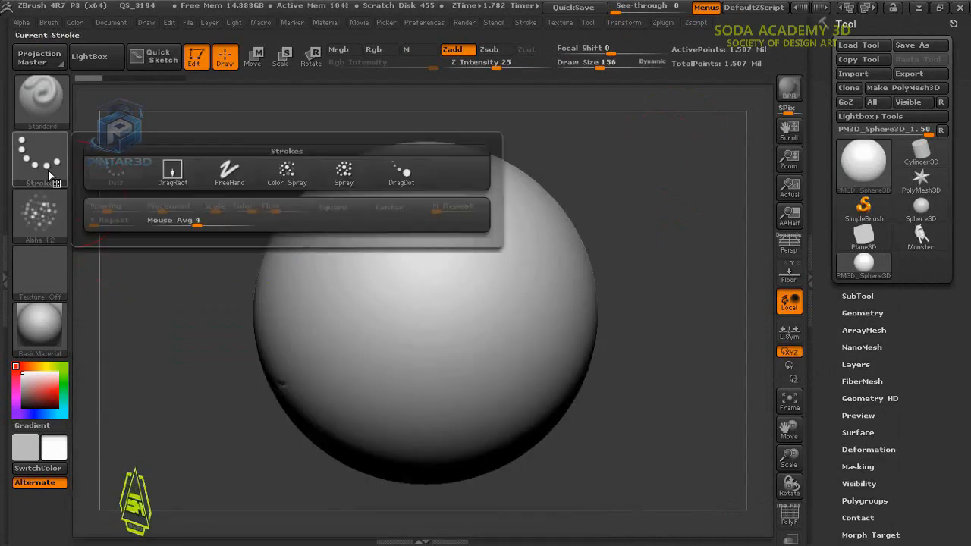
left_click(359, 175)
mouse_move(340, 256)
left_mouse_down()
mouse_move(364, 227)
mouse_move(452, 400)
mouse_move(523, 250)
mouse_move(448, 227)
left_mouse_up()
- Try another alpha with the Spray stroke, and switch to the wavy vertical scratch alpha named 2
left_click(43, 218)
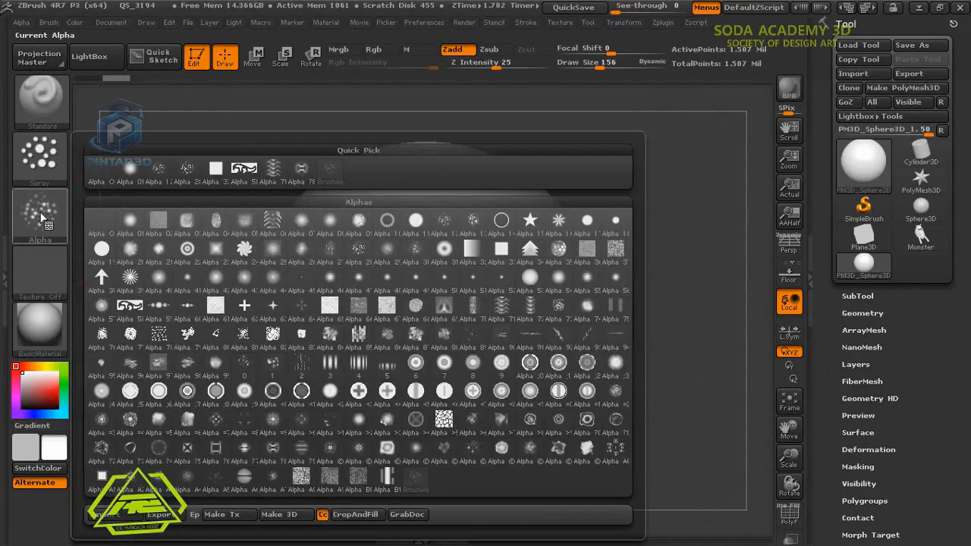
left_click(316, 255)
mouse_move(347, 216)
left_mouse_down()
mouse_move(372, 385)
mouse_move(485, 243)
mouse_move(394, 174)
left_mouse_up()
left_click(39, 216)
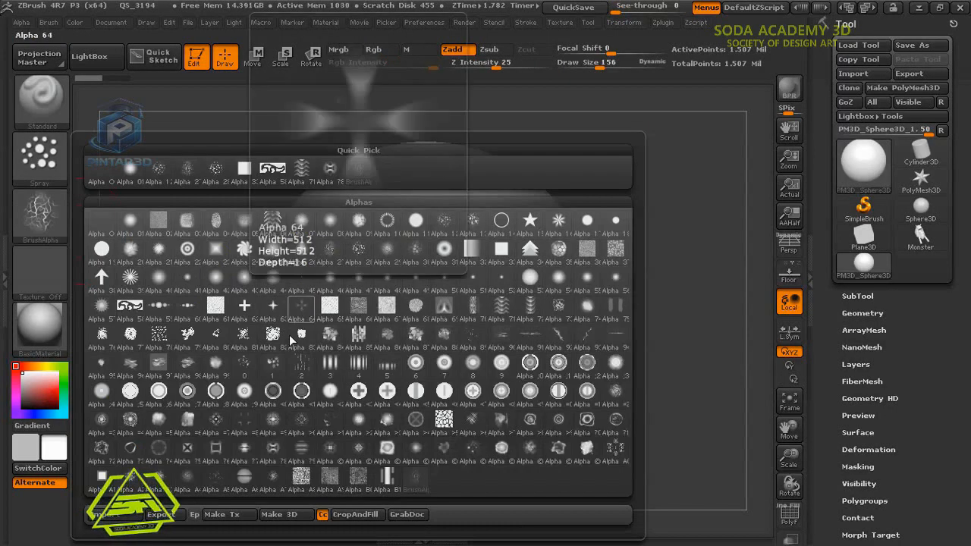
left_click(305, 368)
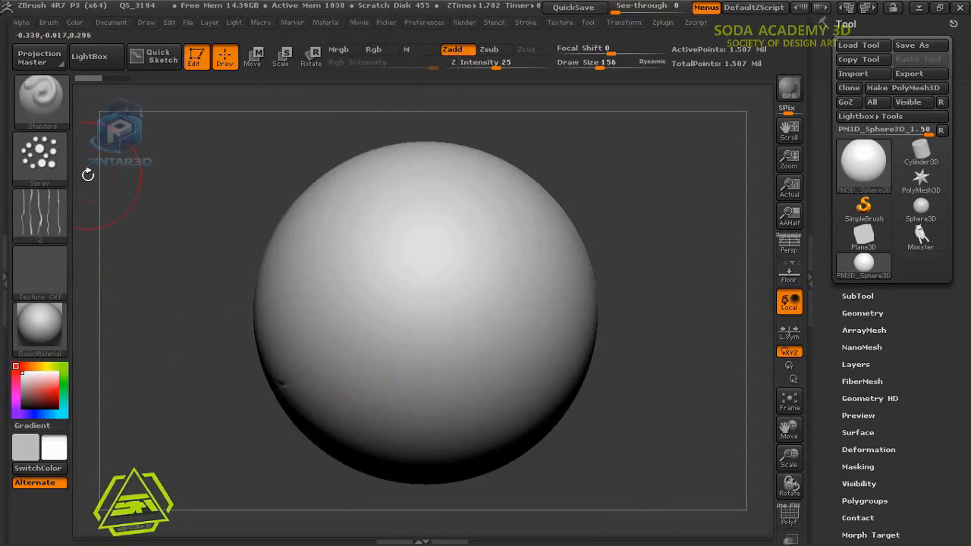
- Set the stroke type to DragRect, stamp the scratch alpha on the sphere's front, and undo the stamp
left_click(39, 155)
left_click(173, 166)
left_click_drag(425, 243, 418, 382)
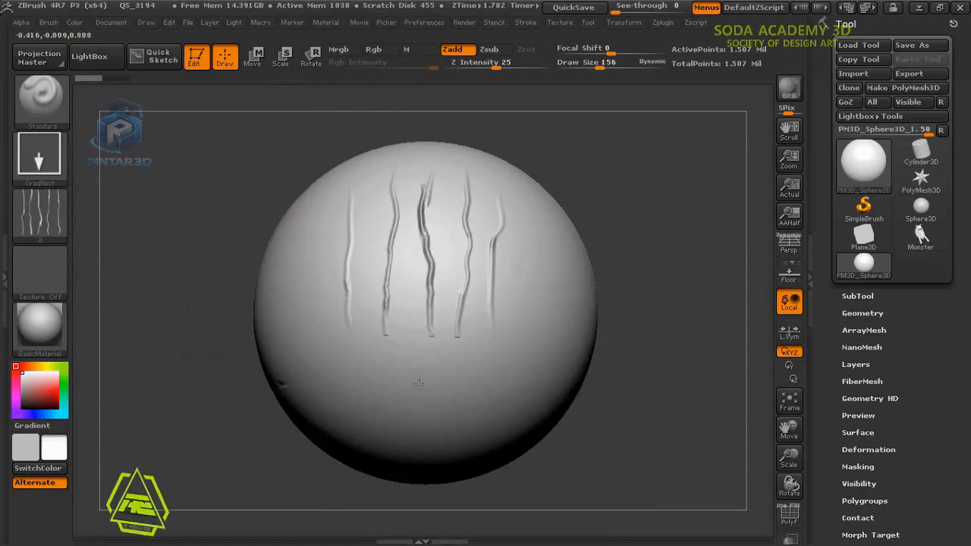
mouse_move(564, 433)
left_mouse_down()
mouse_move(624, 451)
mouse_move(561, 430)
mouse_move(495, 430)
mouse_move(560, 433)
left_mouse_up()
key("ctrl+z")
- Stamp a large patch of Alpha 25 on the sphere's front with DragRect, and undo it
left_click(60, 212)
left_click(303, 256)
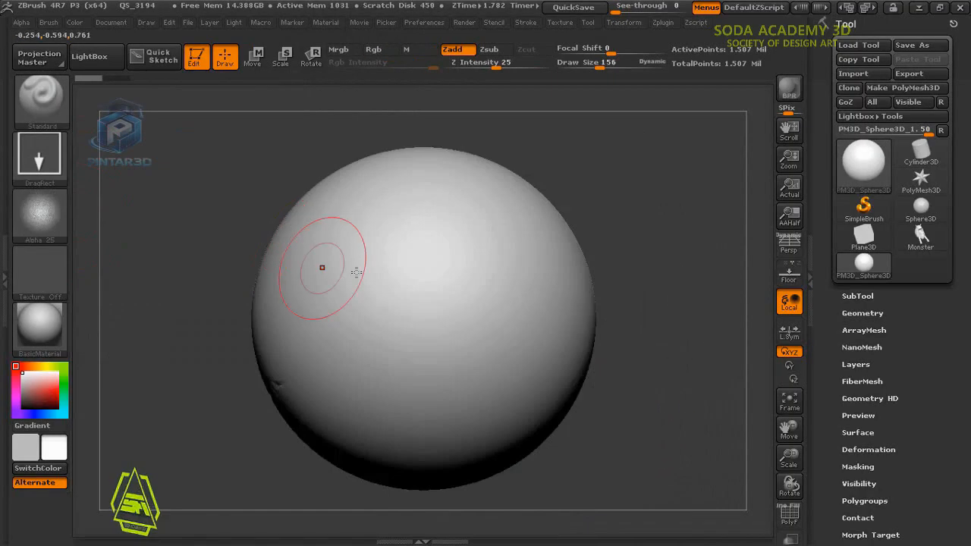
mouse_move(413, 235)
left_mouse_down()
mouse_move(433, 327)
mouse_move(607, 430)
mouse_move(561, 429)
mouse_move(630, 429)
left_mouse_up()
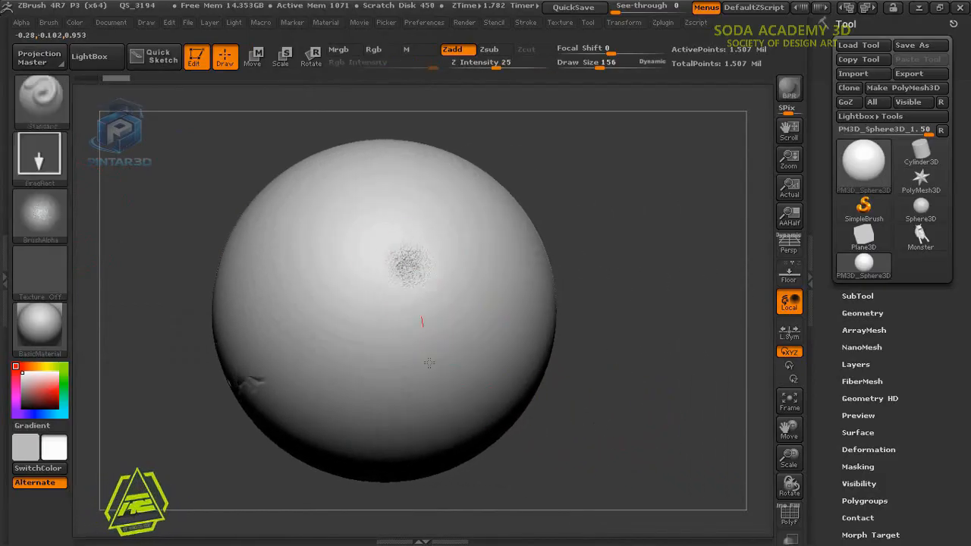
left_click_drag(429, 362, 596, 423)
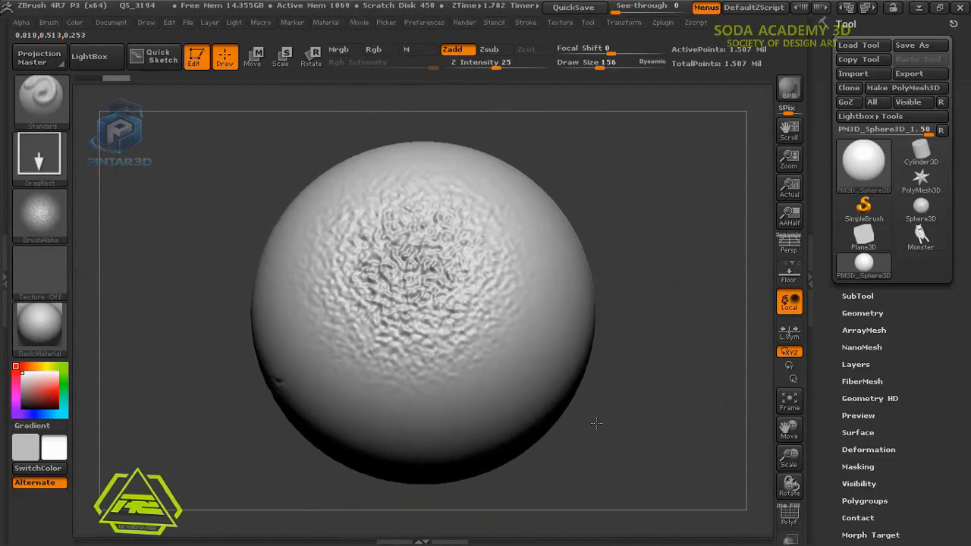
key("ctrl+z")
- Switch to the Jronn rocks brush, stamp scattered rock shapes across the sphere, and undo the stamp
key("b")
left_click(665, 326)
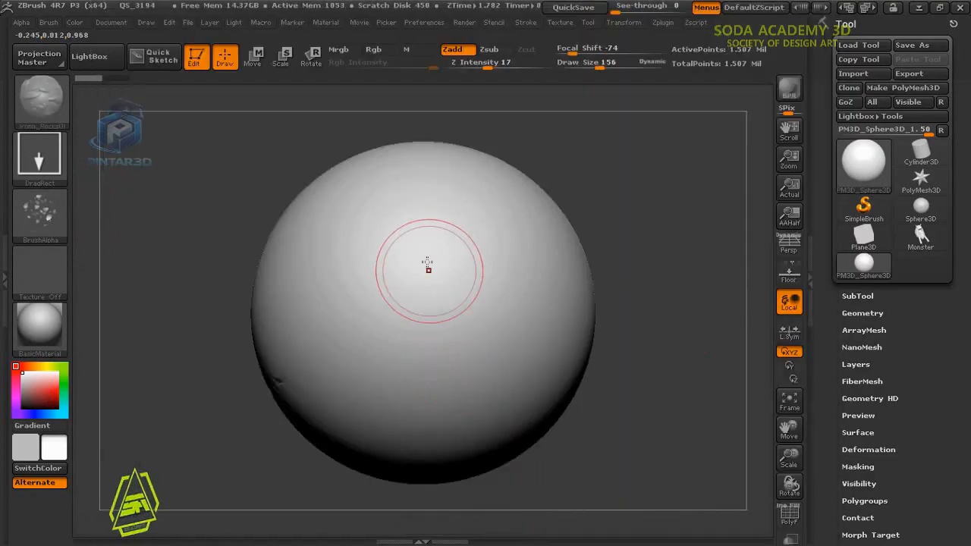
left_click_drag(429, 271, 199, 460)
mouse_move(607, 442)
left_mouse_down()
mouse_move(578, 436)
mouse_move(650, 444)
mouse_move(606, 444)
mouse_move(615, 446)
left_mouse_up()
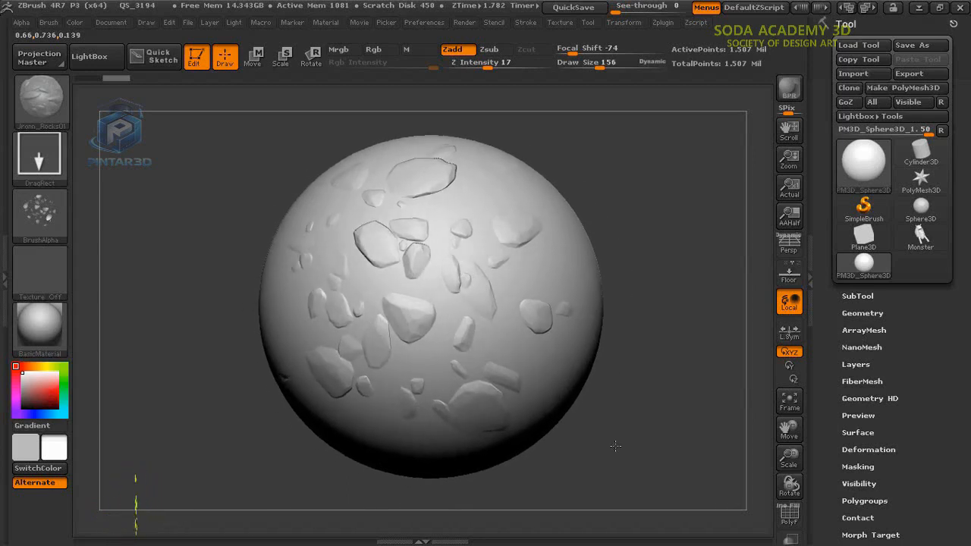
key("ctrl+z")
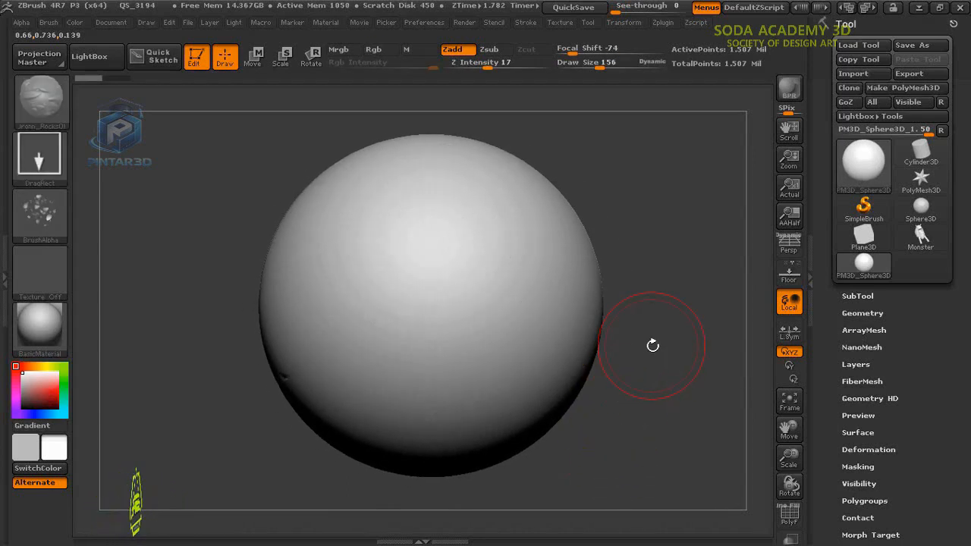
- Load the Leathery Skin88 alpha from LightBox for the rocks brush, with DragRect as the stroke type
key("comma")
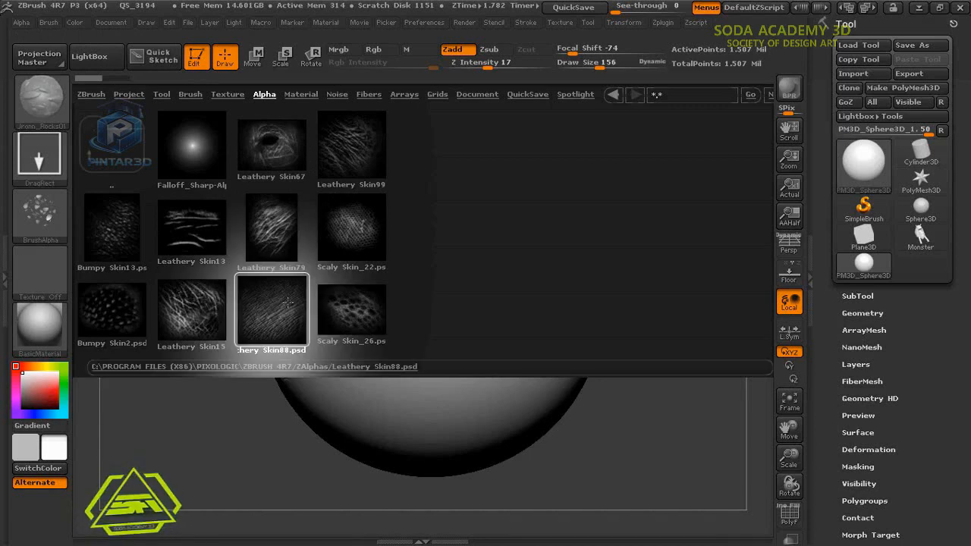
left_click(295, 275)
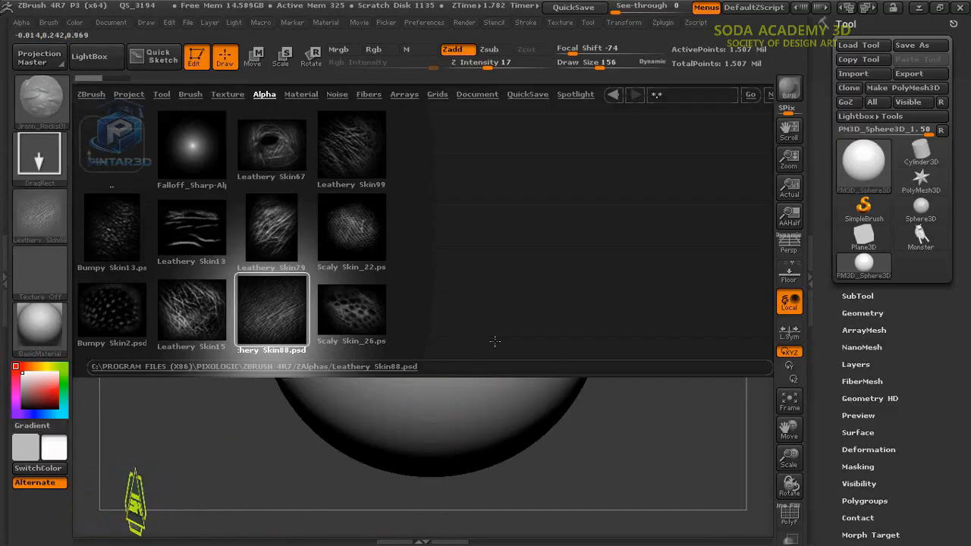
key("comma")
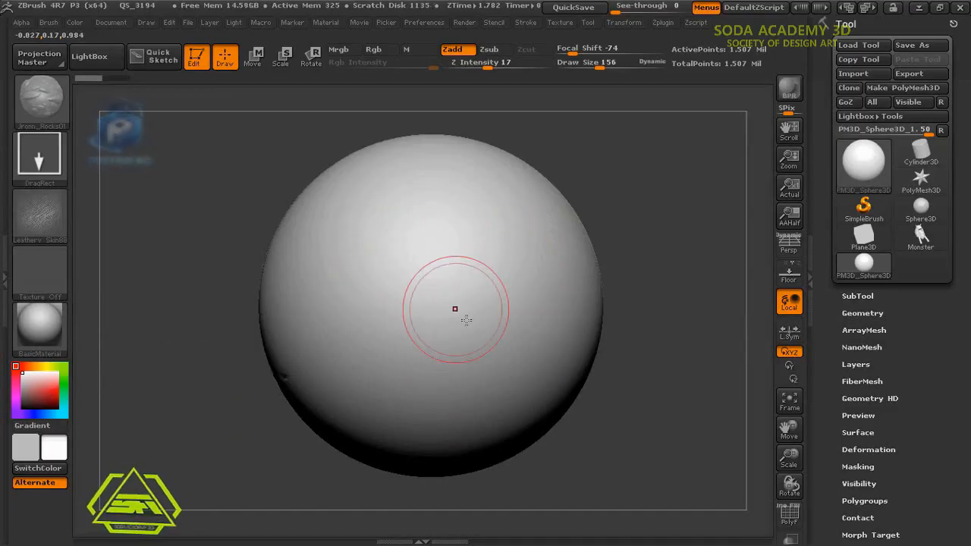
left_click(46, 154)
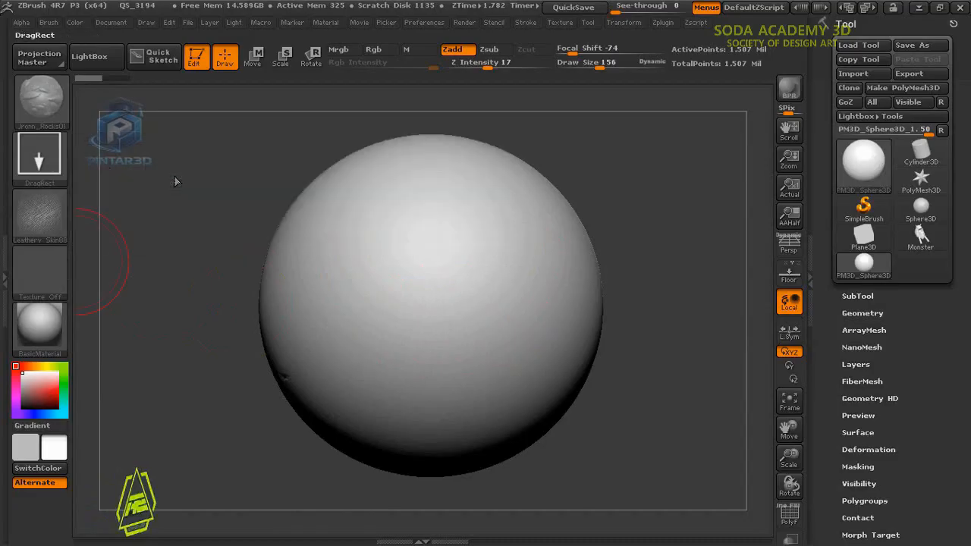
- Stamp the leathery skin wrinkles over a large part of the sphere, and undo the stamp
mouse_move(429, 247)
left_mouse_down()
mouse_move(427, 326)
mouse_move(524, 281)
mouse_move(484, 381)
mouse_move(532, 363)
mouse_move(507, 401)
mouse_move(502, 433)
mouse_move(467, 434)
mouse_move(504, 527)
mouse_move(565, 469)
mouse_move(667, 424)
mouse_move(630, 422)
left_mouse_up()
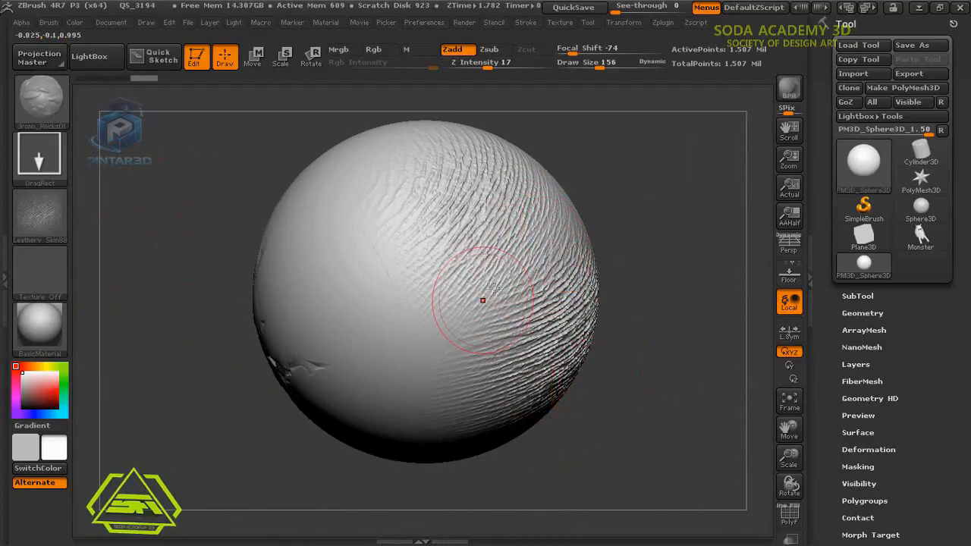
left_click(53, 157)
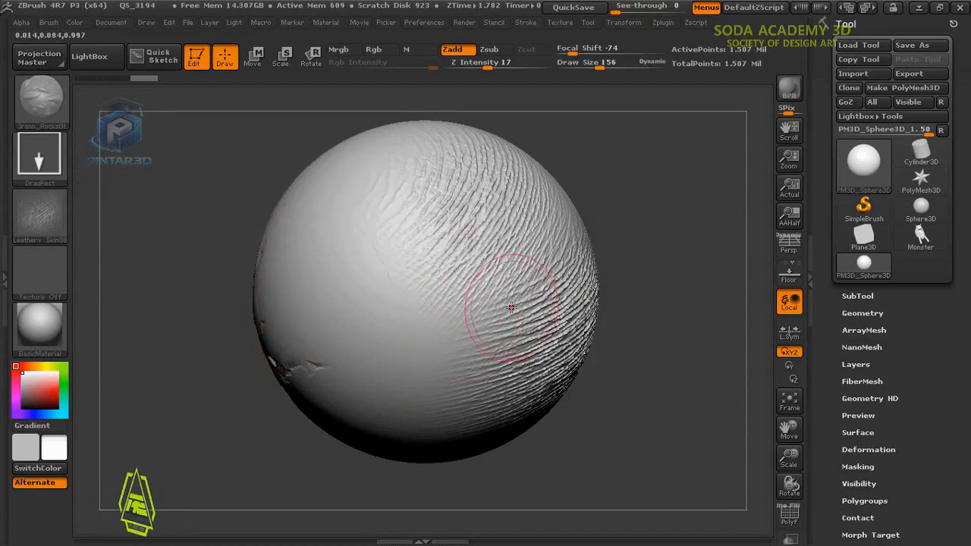
mouse_move(623, 441)
right_mouse_down("ctrl")
mouse_move(589, 424)
mouse_move(622, 434)
right_mouse_up("ctrl")
key("ctrl+z")
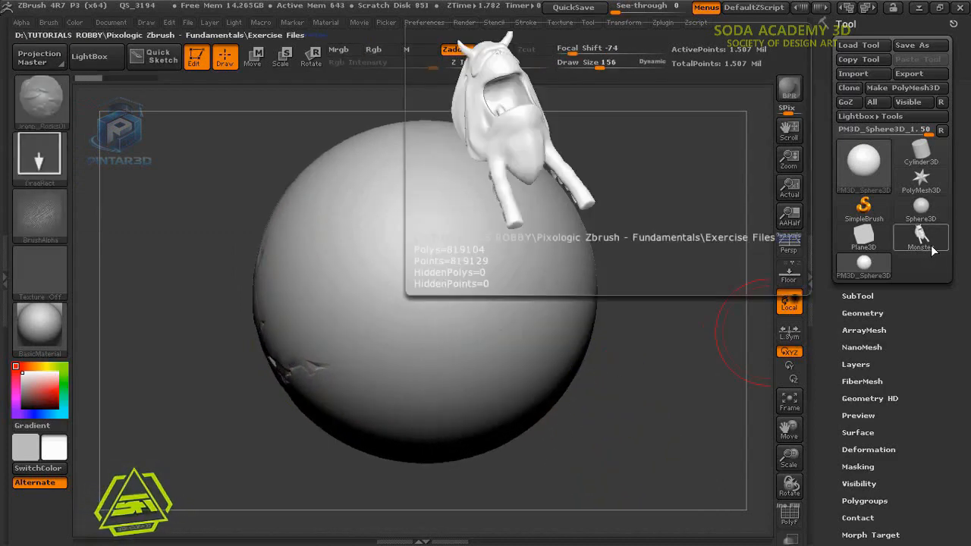
- Switch to the Monster model and load the Bumpy Skin2 alpha from LightBox
left_click(931, 248)
mouse_move(593, 302)
right_mouse_down()
mouse_move(520, 470)
mouse_move(558, 354)
mouse_move(554, 378)
right_mouse_up()
right_click_drag(554, 378, 568, 387, "ctrl")
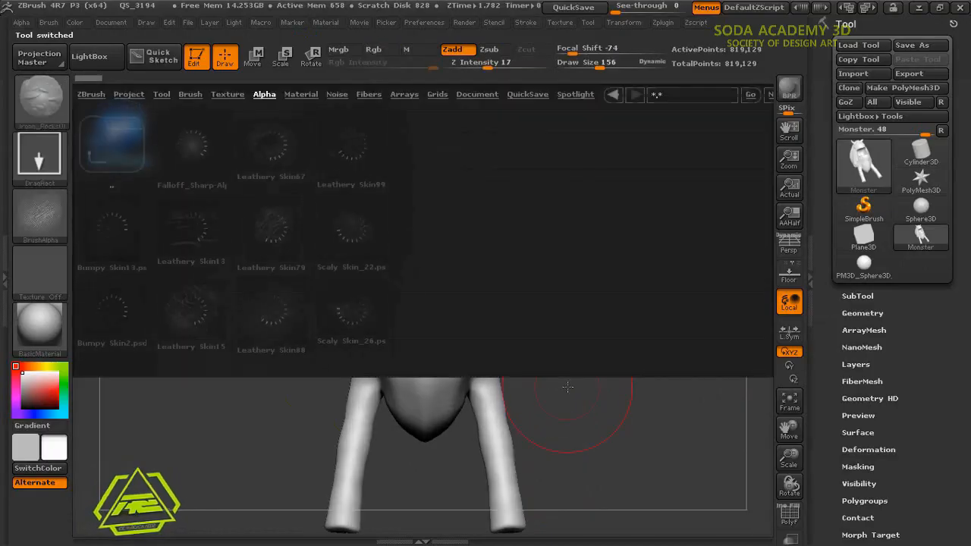
double_click(111, 310)
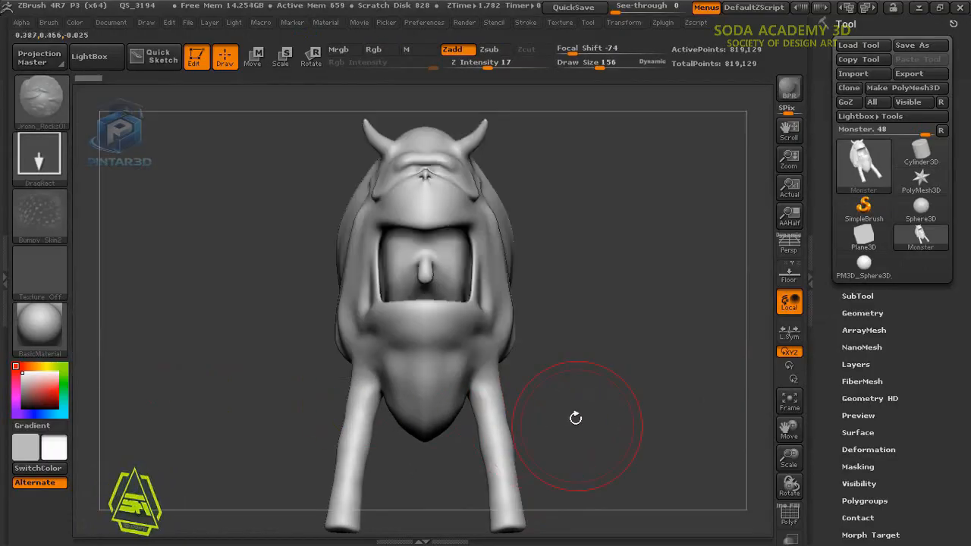
- Reduce the brush's draw size to 43 for detailing the side of the monster's back
right_click_drag(580, 353, 605, 377)
left_click_drag(615, 352, 558, 350)
key("s")
left_click_drag(506, 289, 495, 289)
right_click_drag(547, 316, 481, 314)
right_click_drag(607, 349, 632, 404, "ctrl")
right_click_drag(632, 307, 612, 390, "alt")
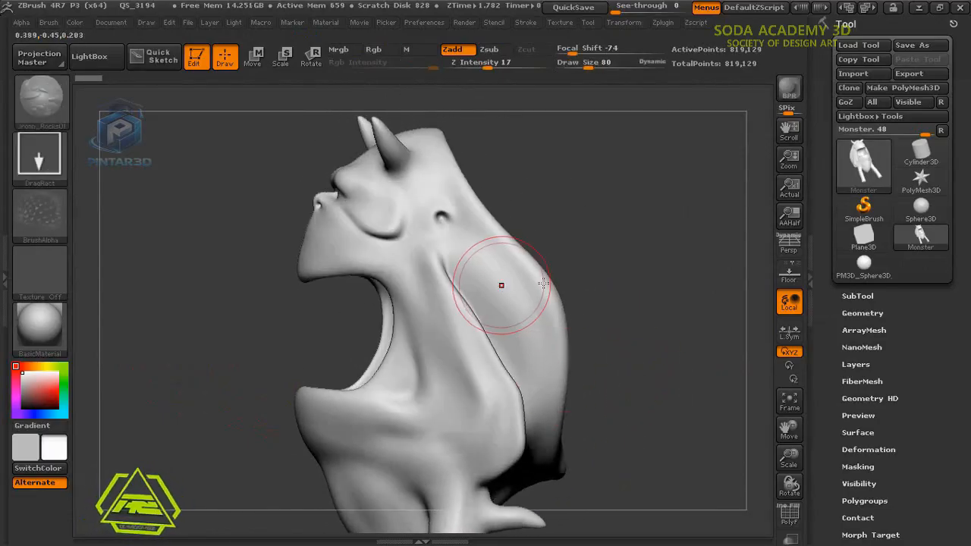
right_click_drag(544, 283, 591, 275, "ctrl")
key("s")
left_click_drag(559, 278, 539, 278)
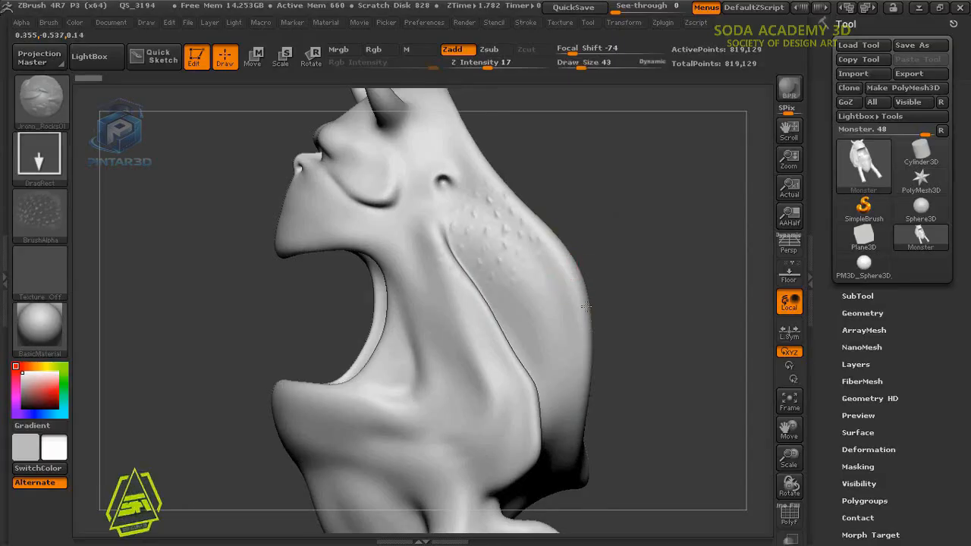
- Stamp bumpy skin texture along the sides of the monster's back, from behind the ear hole down to its lower edge
left_click_drag(605, 173, 577, 145)
left_click_drag(552, 329, 455, 405)
right_click_drag(670, 402, 599, 363)
right_click_drag(599, 364, 618, 392)
right_click_drag(596, 297, 417, 293)
mouse_move(667, 333)
left_mouse_down()
mouse_move(656, 313)
mouse_move(629, 346)
mouse_move(390, 439)
left_mouse_up()
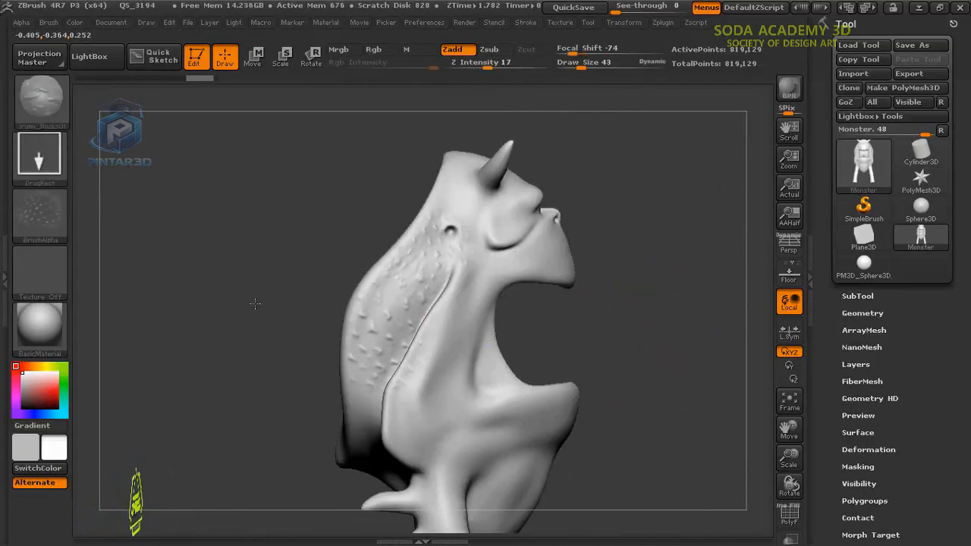
left_click_drag(254, 303, 379, 413)
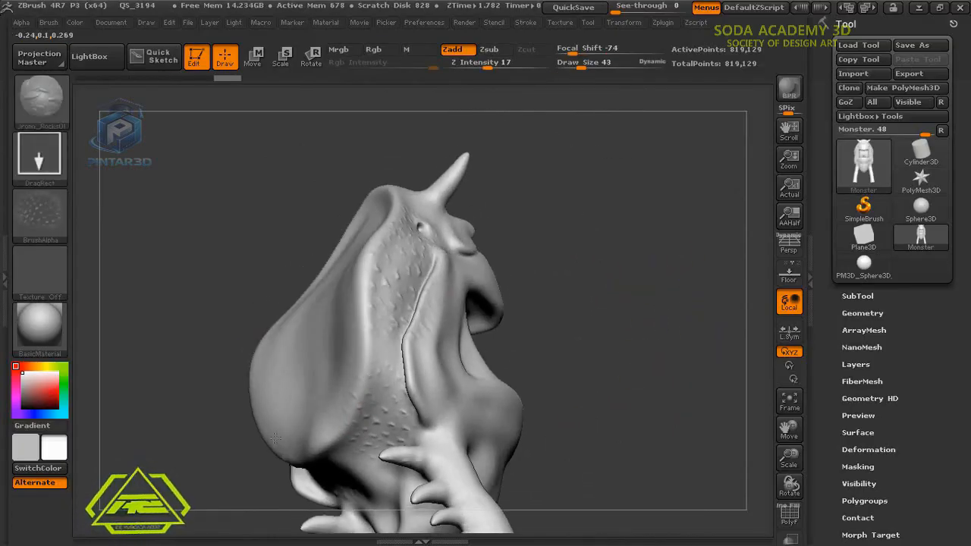
- Stamp bumpy skin texture across the monster's forehead between the horns
left_click_drag(629, 322, 493, 341)
left_click_drag(663, 344, 610, 310, "shift")
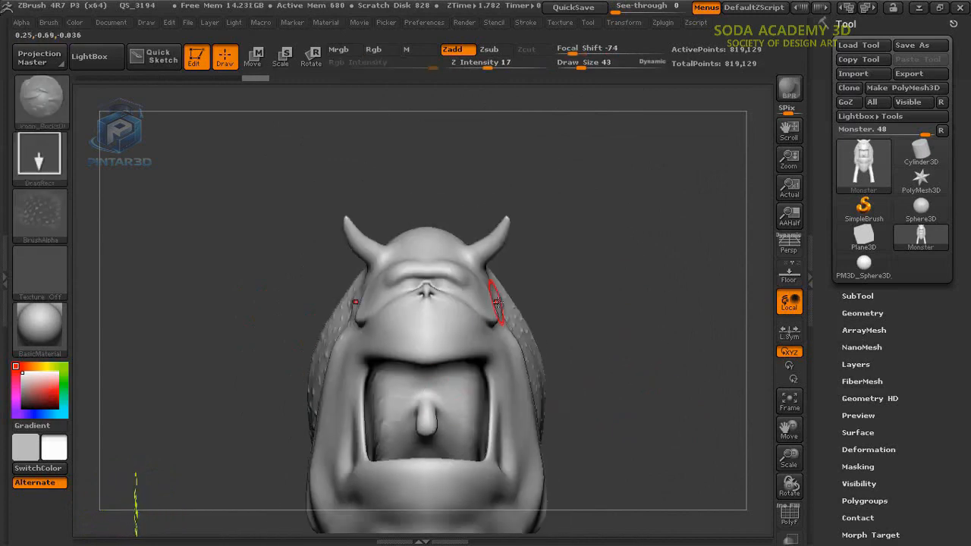
right_click_drag(583, 319, 656, 166, "ctrl")
right_click_drag(657, 167, 651, 268, "alt")
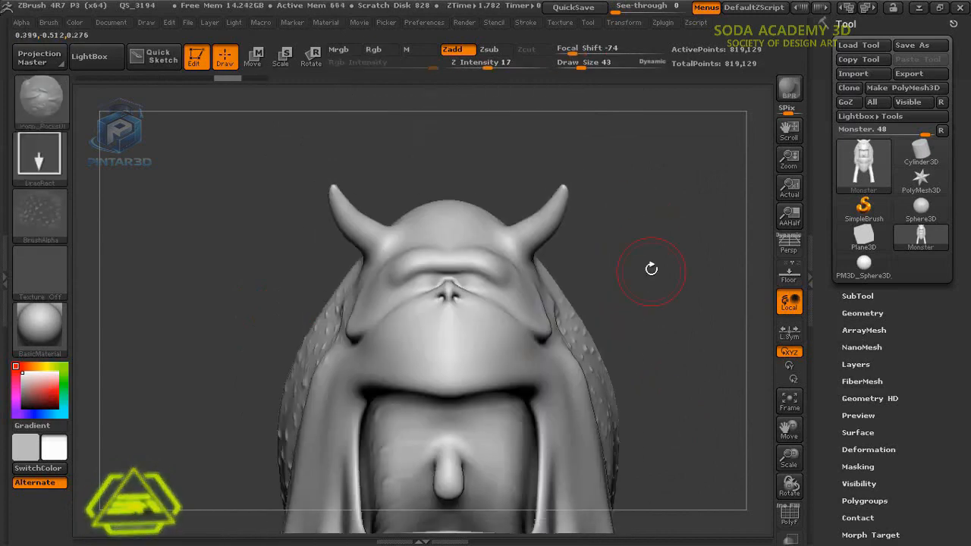
left_click_drag(650, 269, 648, 297)
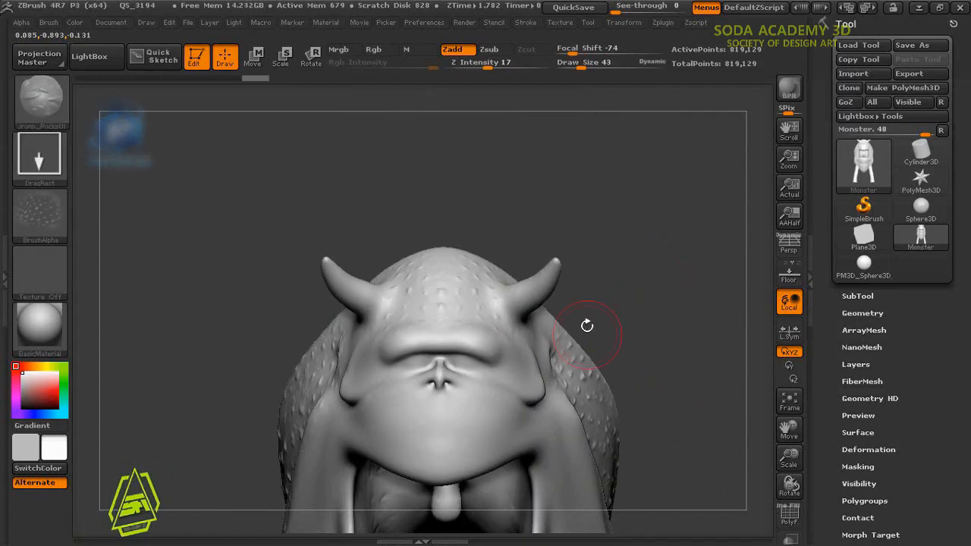
left_click_drag(585, 325, 574, 288)
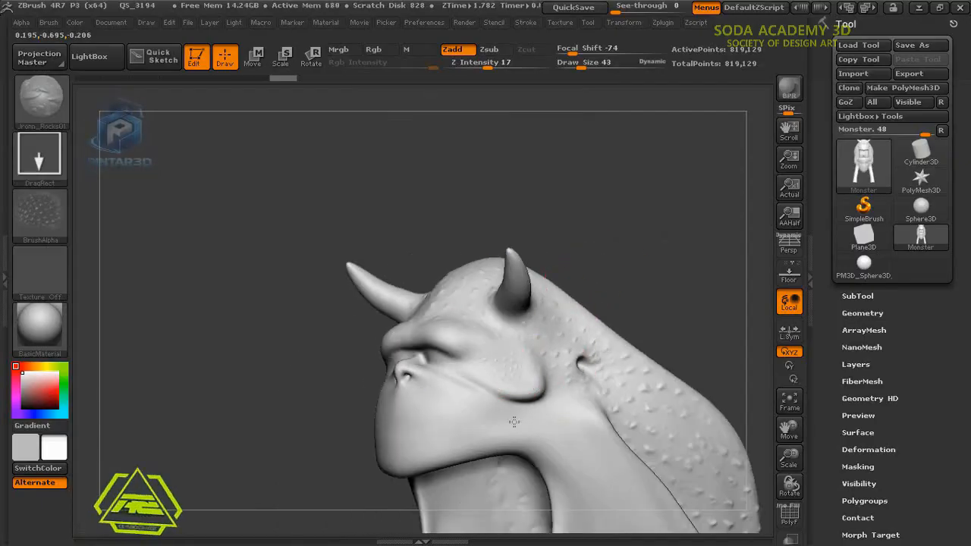
- Stamp bumpy skin texture over the monster's upper lip, cheeks, lower jaw and the sides of its mouth
left_click_drag(581, 223, 630, 349)
left_click_drag(630, 349, 614, 395)
left_click_drag(419, 329, 497, 393)
left_click_drag(607, 376, 558, 364)
left_click_drag(540, 323, 574, 373)
mouse_move(542, 209)
left_mouse_down()
mouse_move(605, 288)
mouse_move(591, 273)
left_mouse_up()
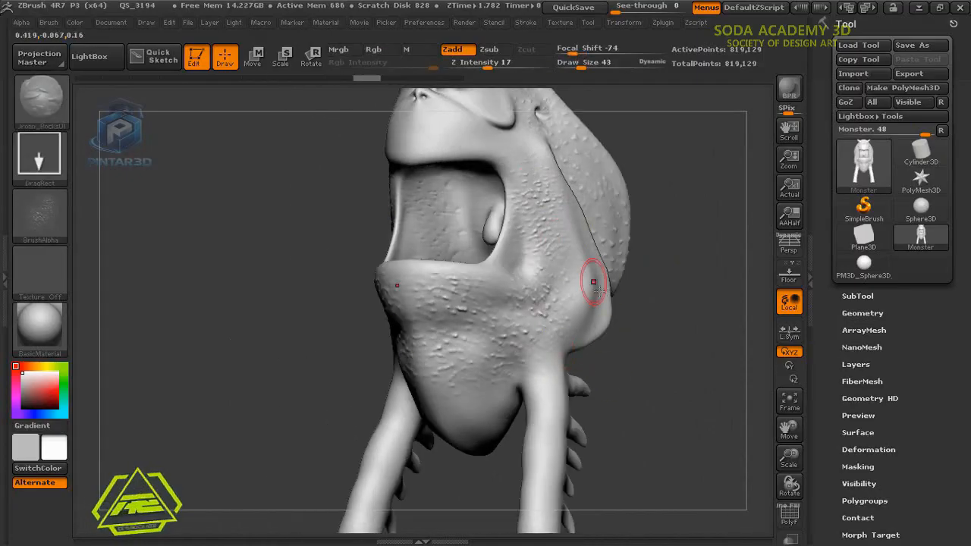
mouse_move(607, 368)
left_mouse_down()
mouse_move(657, 397)
mouse_move(640, 356)
left_mouse_up()
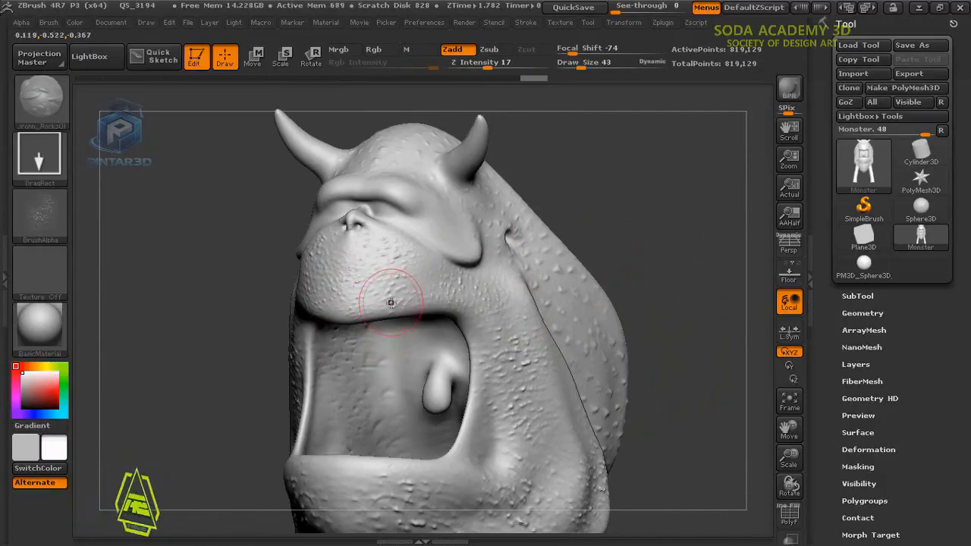
- Set the Z intensity to 10 and stamp bumpy skin texture on the side of the monster's head around the ear hole
right_click_drag(390, 303, 462, 229)
right_click_drag(516, 298, 535, 260)
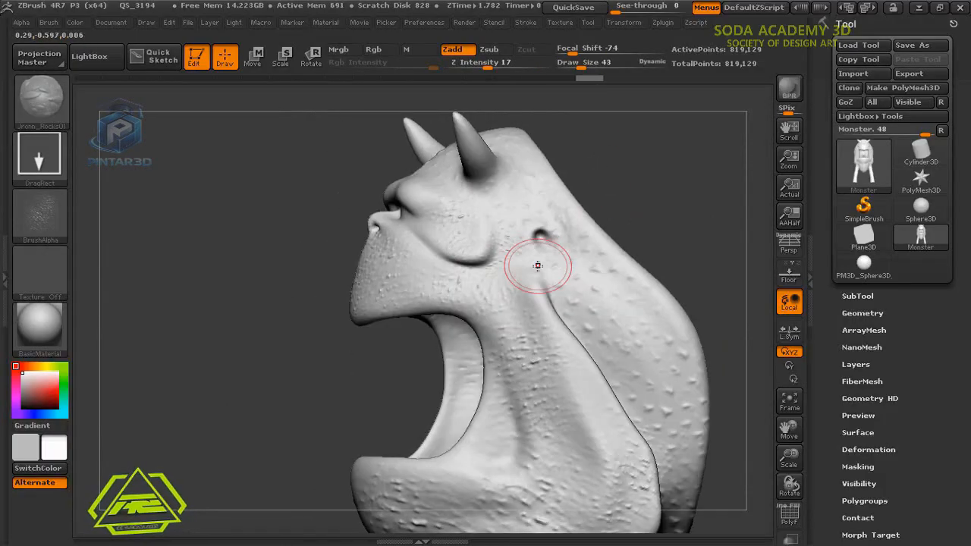
right_click_drag(624, 285, 583, 273, "alt")
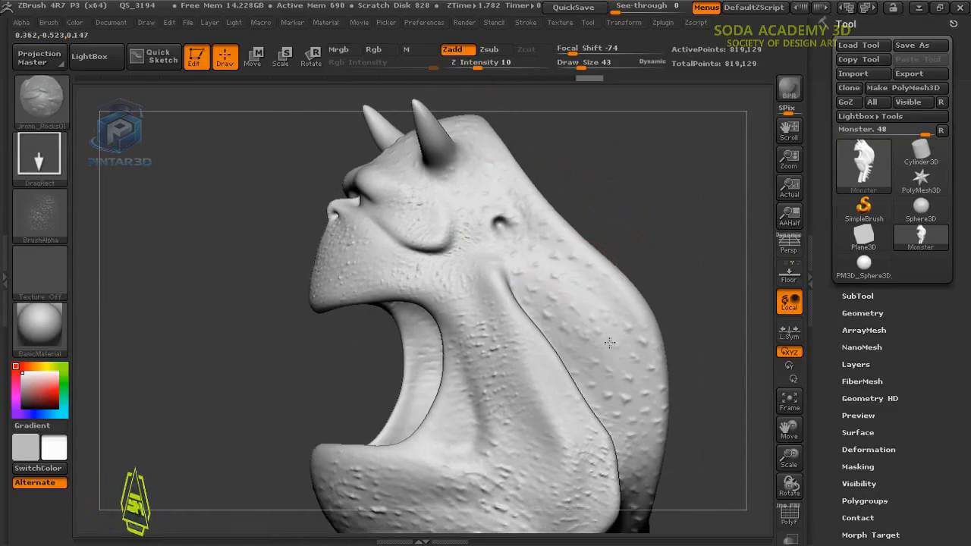
right_click_drag(636, 324, 581, 234, "alt")
right_click_drag(557, 296, 628, 266)
right_click_drag(630, 303, 527, 345)
right_click_drag(236, 283, 247, 356, "ctrl")
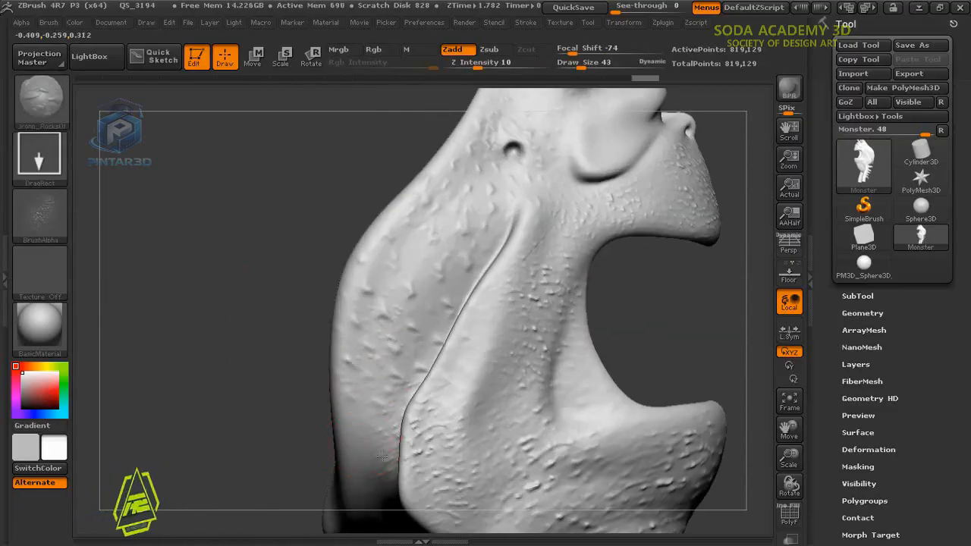
- Stamp bumpy skin texture on the side of the monster's face below the cheek fold, between the ear hole and mouth
right_click_drag(282, 459, 226, 403, "ctrl")
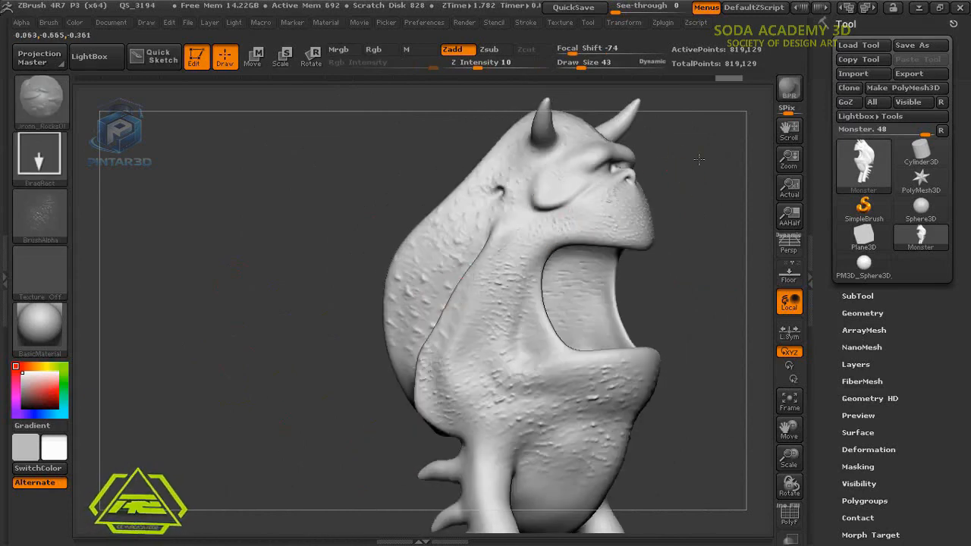
right_click_drag(599, 190, 500, 227, "alt")
right_click_drag(501, 228, 506, 248, "ctrl")
left_click_drag(501, 274, 529, 298)
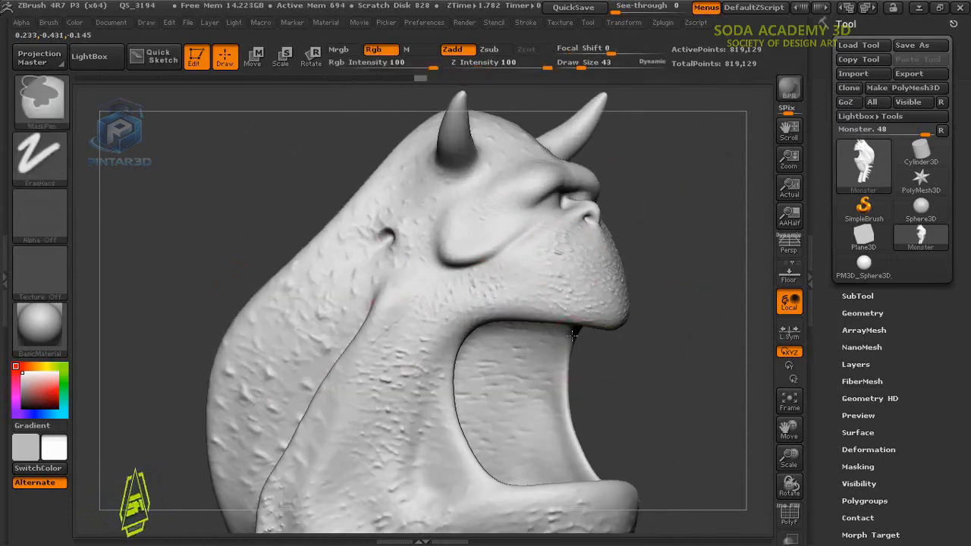
mouse_move(705, 340)
right_mouse_down("shift")
mouse_move(640, 349)
mouse_move(601, 307)
mouse_move(583, 357)
right_mouse_up("shift")
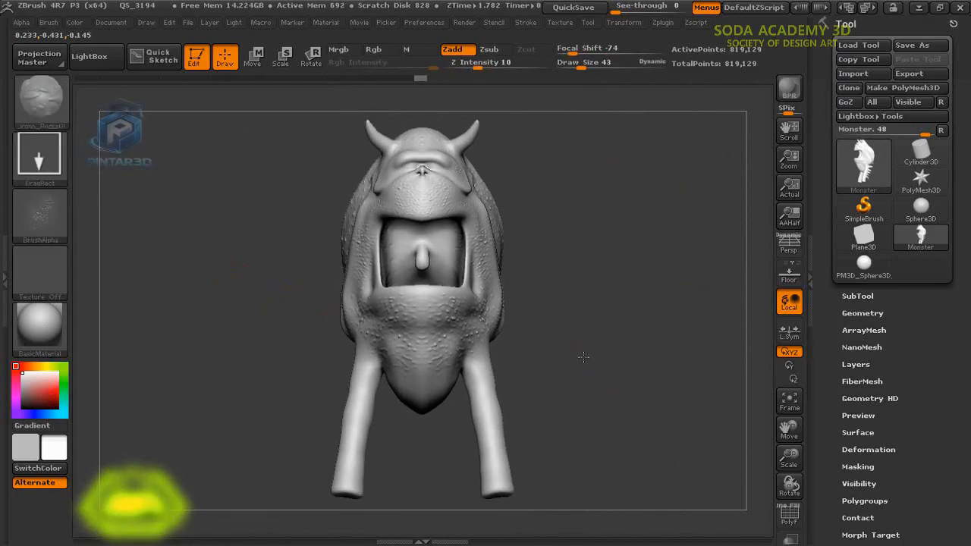
- Switch the brush alpha to a dense grainy noise pattern for texturing the monster's legs
left_click(56, 218)
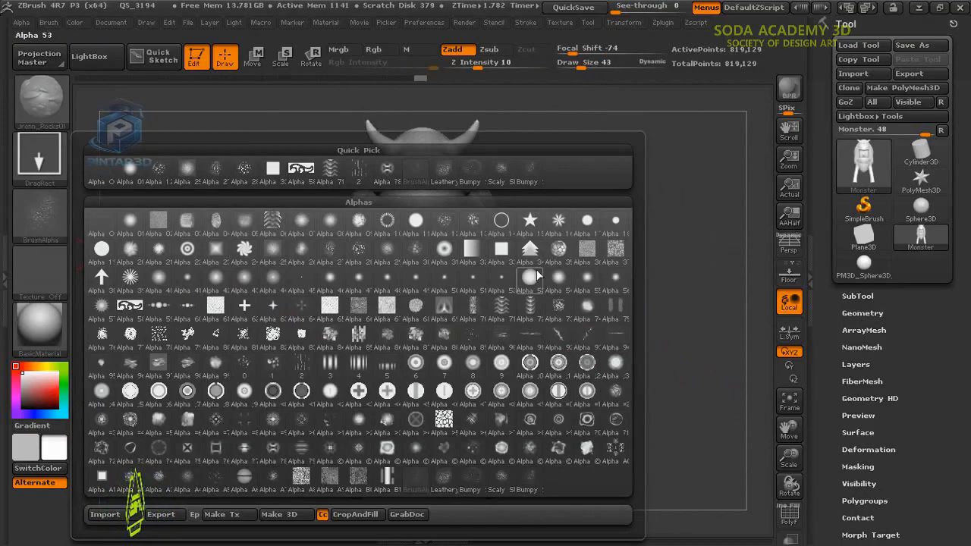
left_click(615, 249)
right_click_drag(587, 379, 592, 410, "ctrl")
mouse_move(592, 409)
right_mouse_down()
mouse_move(596, 334)
mouse_move(633, 330)
mouse_move(623, 391)
mouse_move(596, 351)
mouse_move(447, 357)
right_mouse_up()
right_click_drag(484, 427, 568, 369)
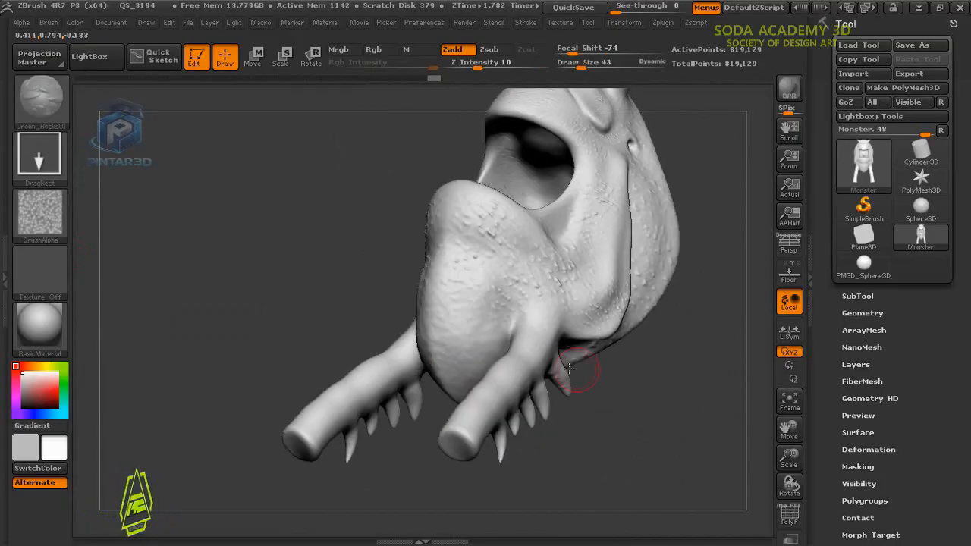
right_click_drag(534, 416, 567, 446)
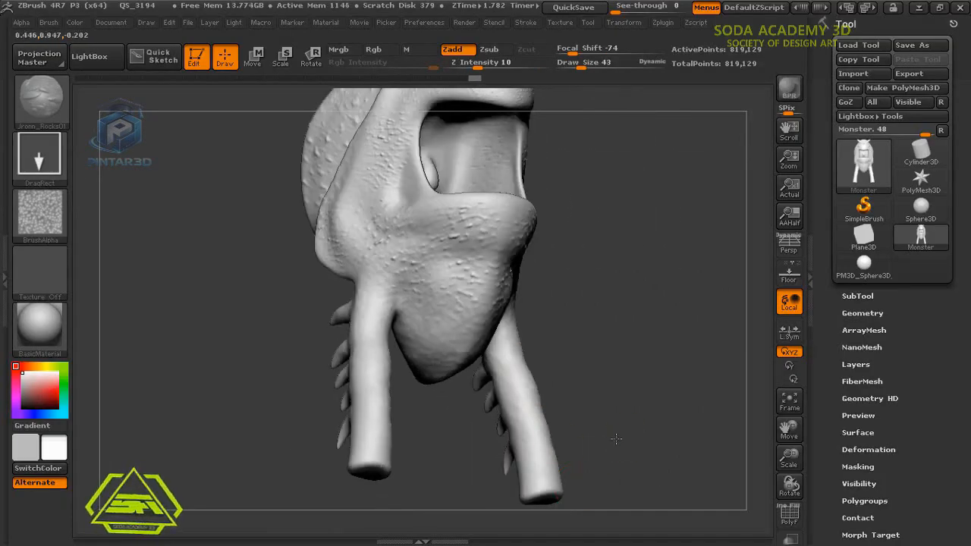
left_click_drag(616, 439, 557, 425)
- Try stamping the grainy noise texture onto the monster's lower legs at a Z intensity of 20
left_click(480, 65)
type("20")
key("Return")
left_click_drag(675, 350, 554, 364)
left_click_drag(534, 428, 522, 501)
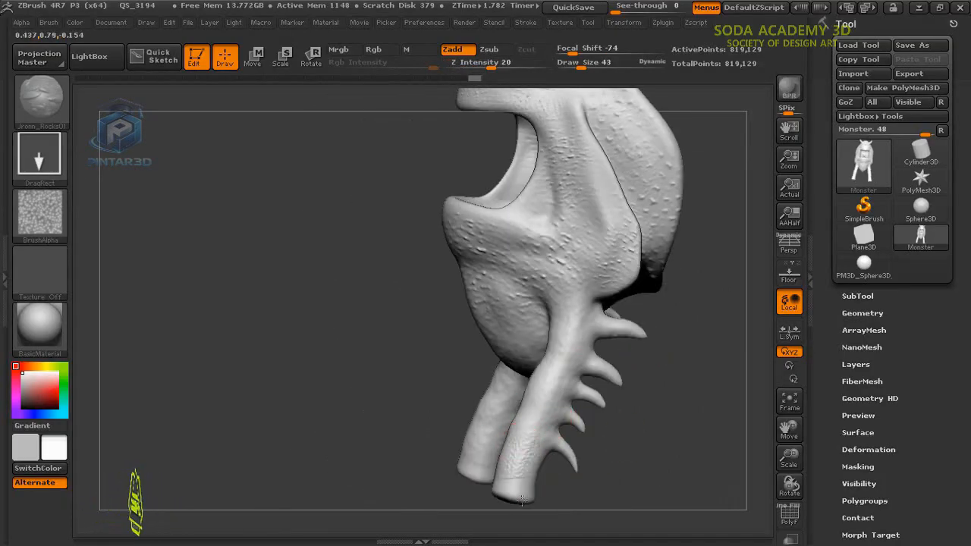
left_click_drag(629, 458, 673, 448)
left_click_drag(486, 439, 504, 477)
key("ctrl+z")
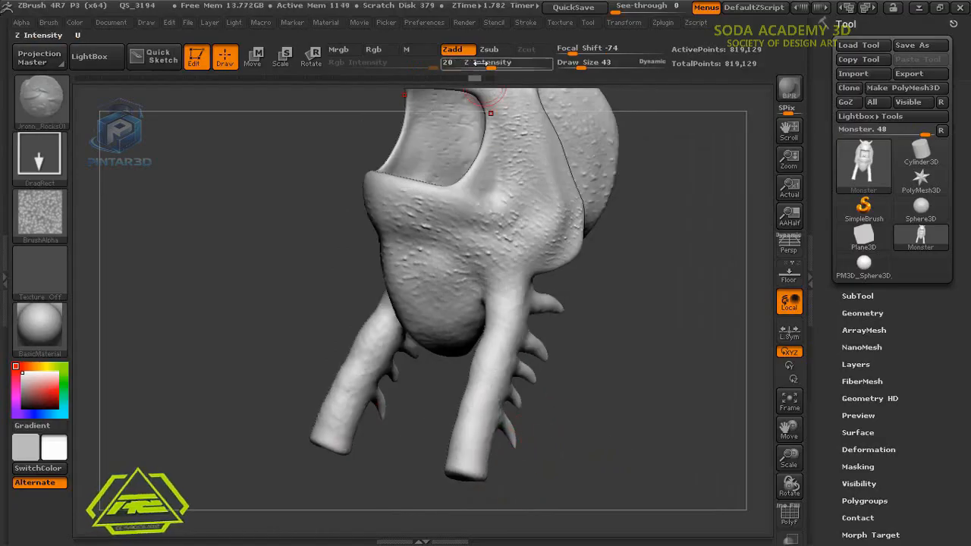
- Set the Z intensity to 15 and stamp the grainy noise texture along the front and sides of the monster's legs
left_click(481, 63)
type("15")
key("Return")
left_click_drag(563, 402, 601, 399)
left_click_drag(466, 438, 515, 489)
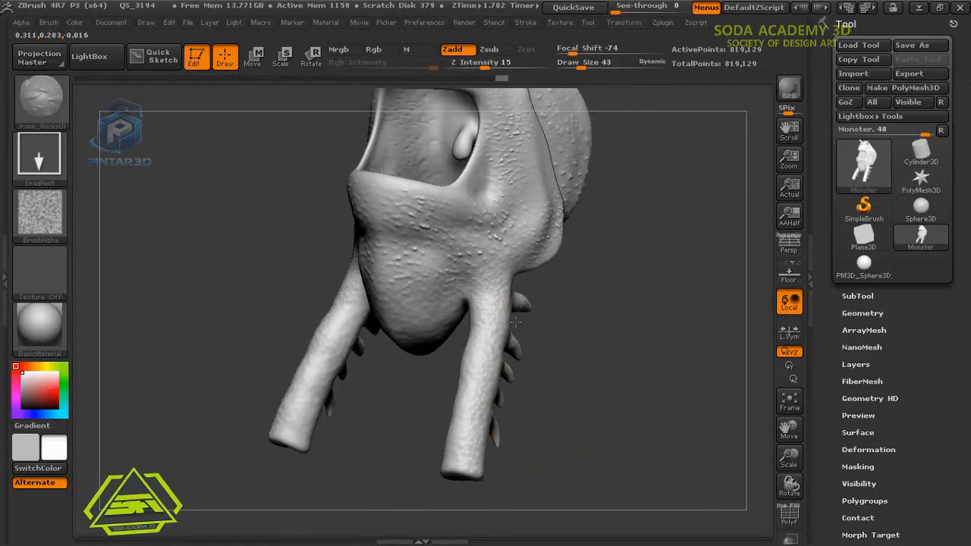
- Set the Z intensity to 10 and stamp the grainy texture on the back of the monster's legs and the body's pointed lower end
left_click(480, 63)
type("10")
mouse_move(599, 341)
left_mouse_down()
mouse_move(372, 290)
mouse_move(303, 304)
left_mouse_up()
left_click_drag(597, 398, 564, 349)
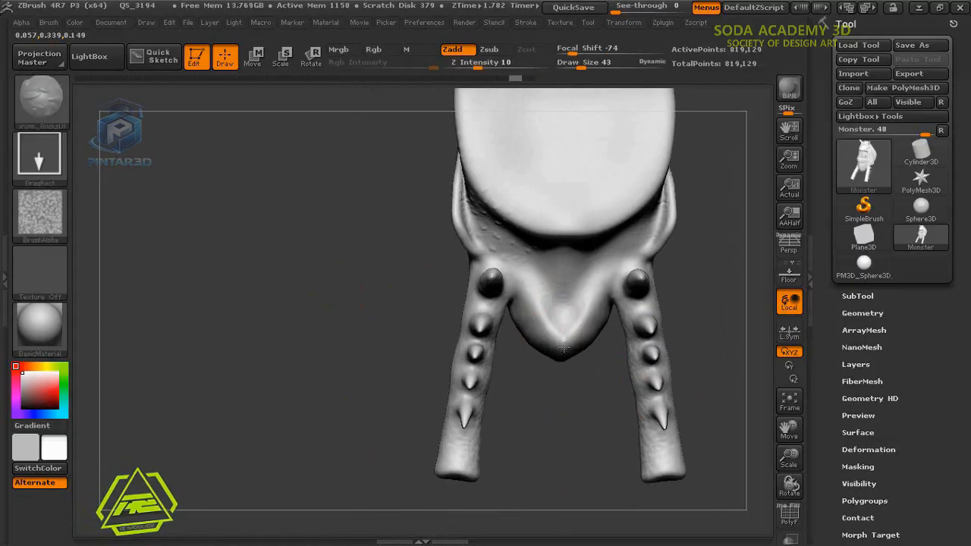
mouse_move(698, 326)
left_mouse_down()
mouse_move(417, 331)
mouse_move(258, 403)
mouse_move(236, 391)
left_mouse_up()
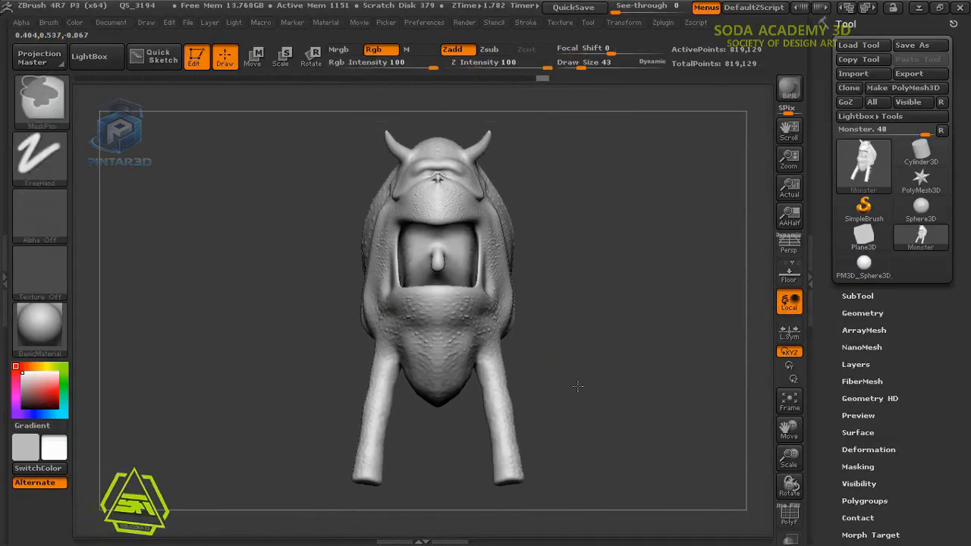